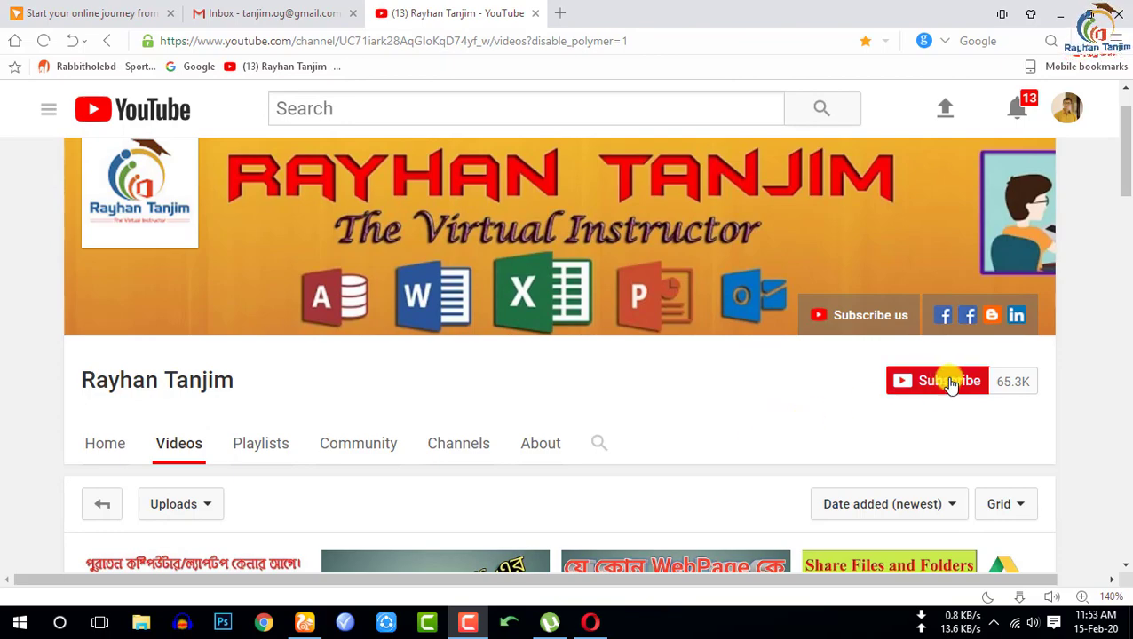
# Scroll down the channel's Videos tab to bring more uploads into view
pyautogui.scroll(-3, 587, 432)
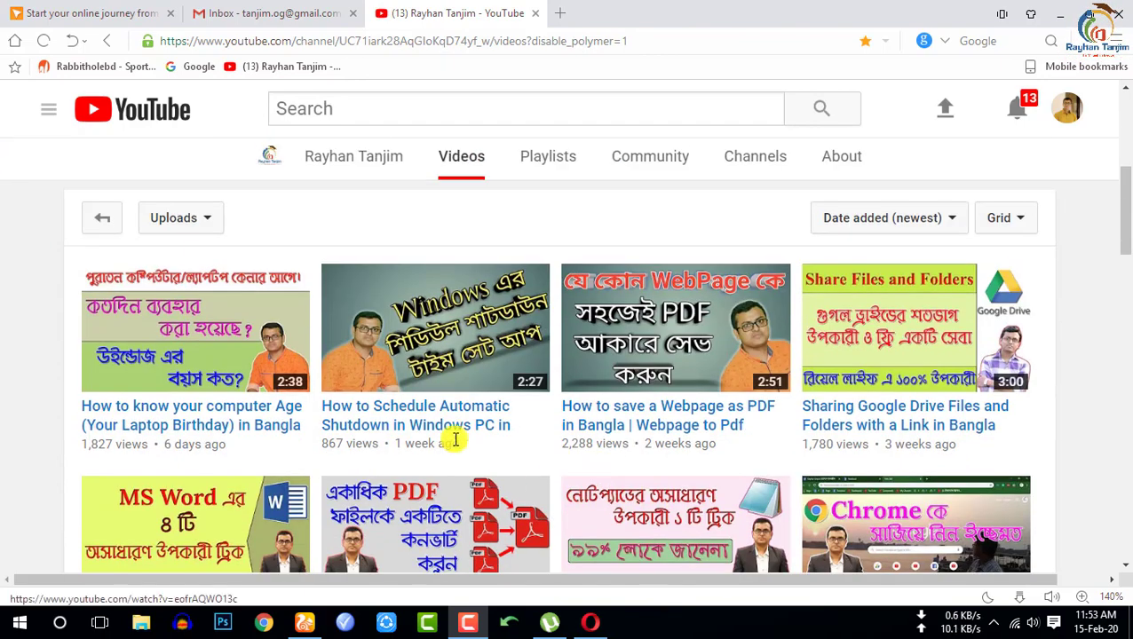
pyautogui.scroll(-2, 499, 424)
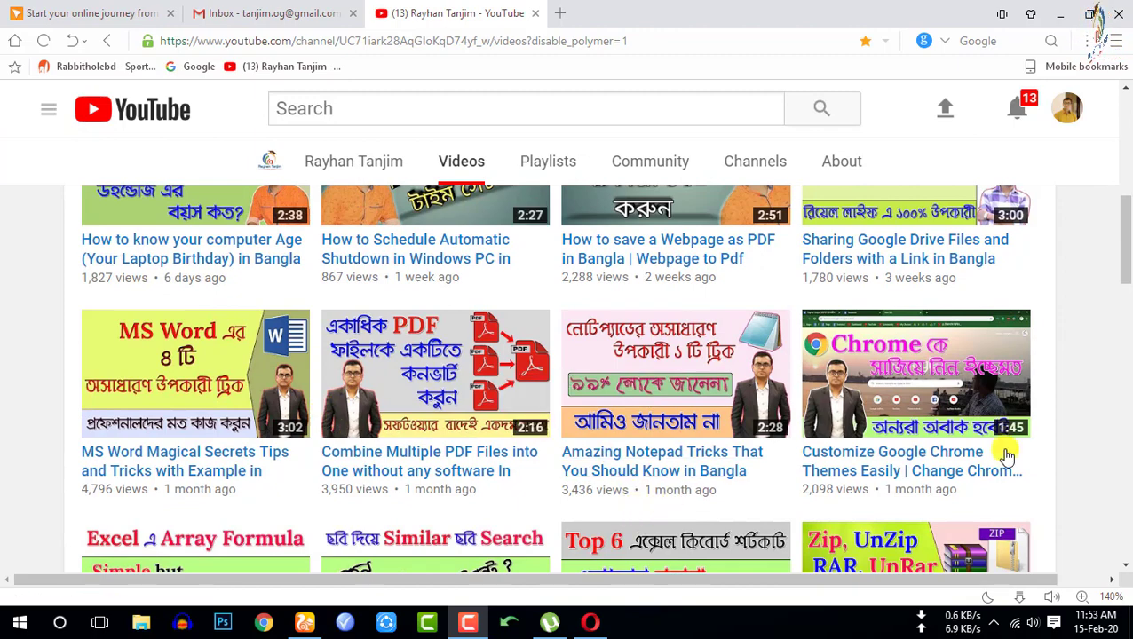
pyautogui.scroll(-3, 1077, 444)
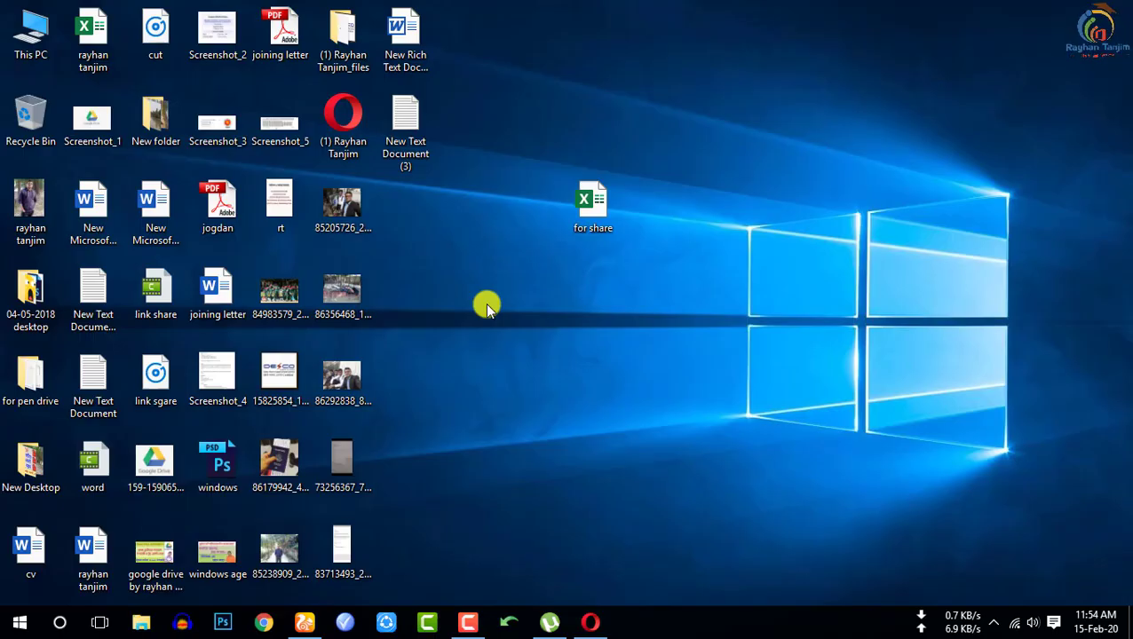
# Open the desktop 'for share' workbook in Excel to review its table, close it, then return to Gmail
pyautogui.moveTo(523, 124); pyautogui.dragTo(680, 286)
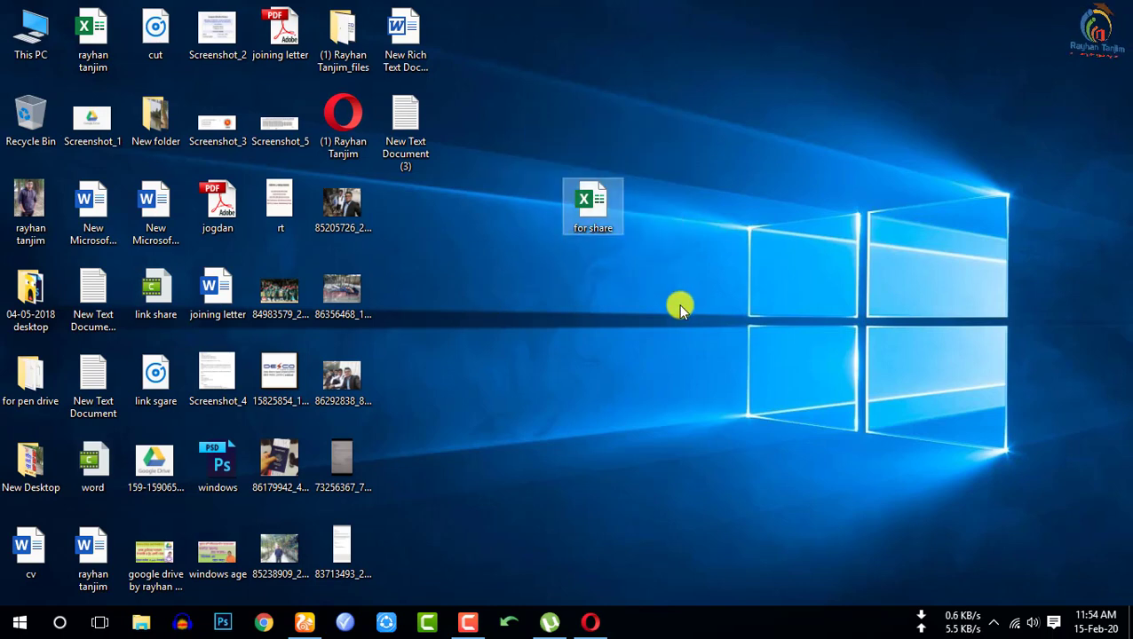
pyautogui.click(746, 207)
pyautogui.doubleClick(592, 214)
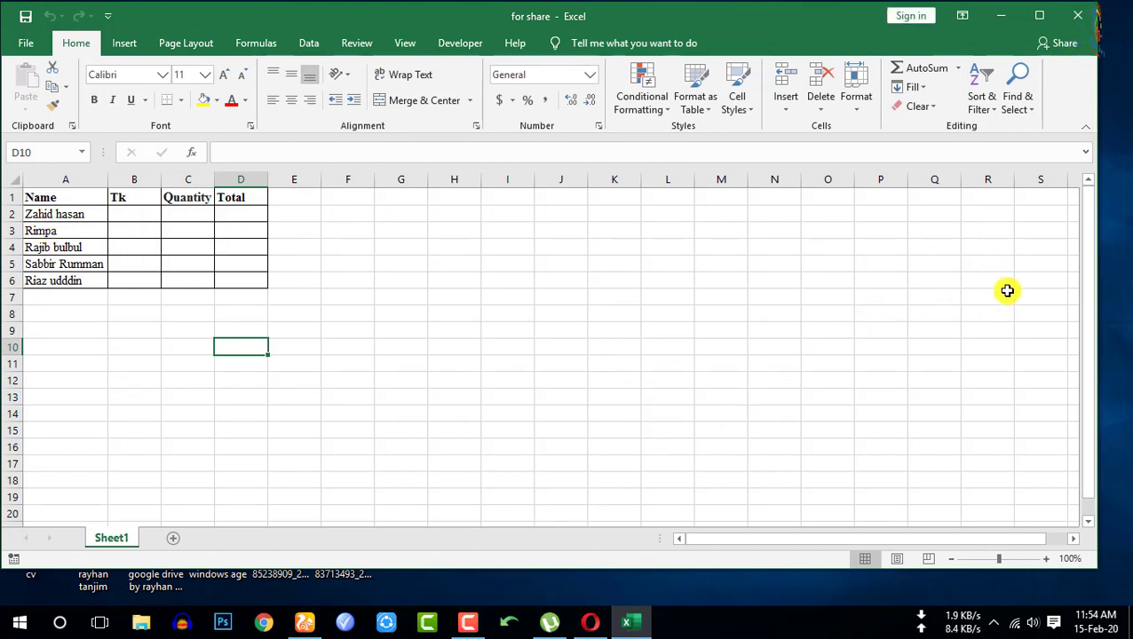
pyautogui.click(1071, 16)
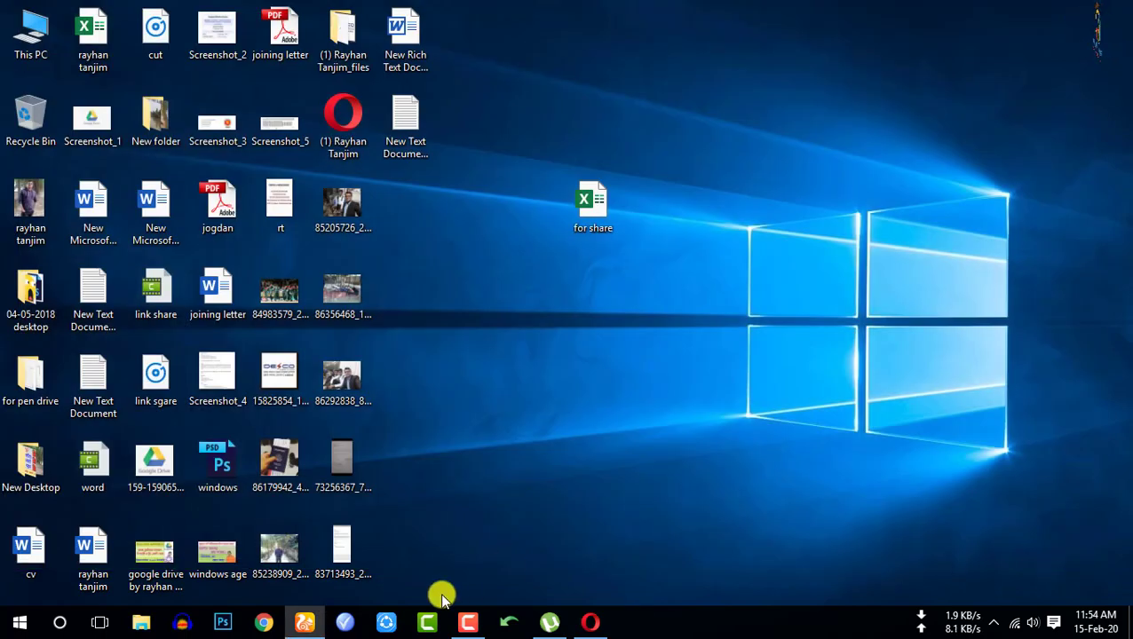
pyautogui.click(306, 625)
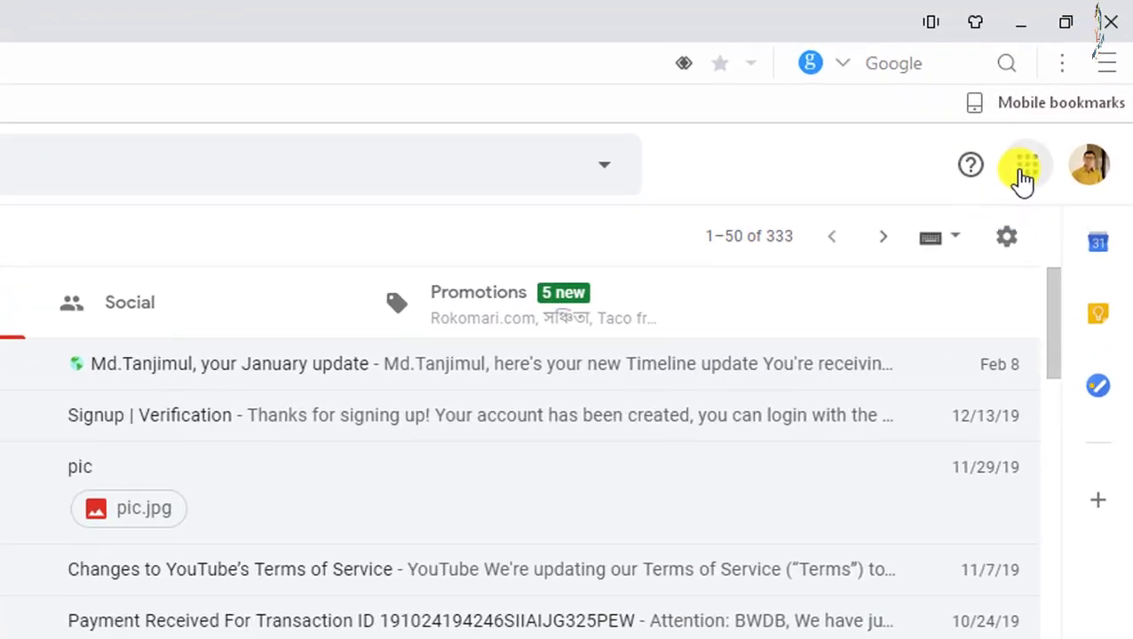
# Launch Google Drive from Gmail's Google apps menu
pyautogui.click(1025, 169)
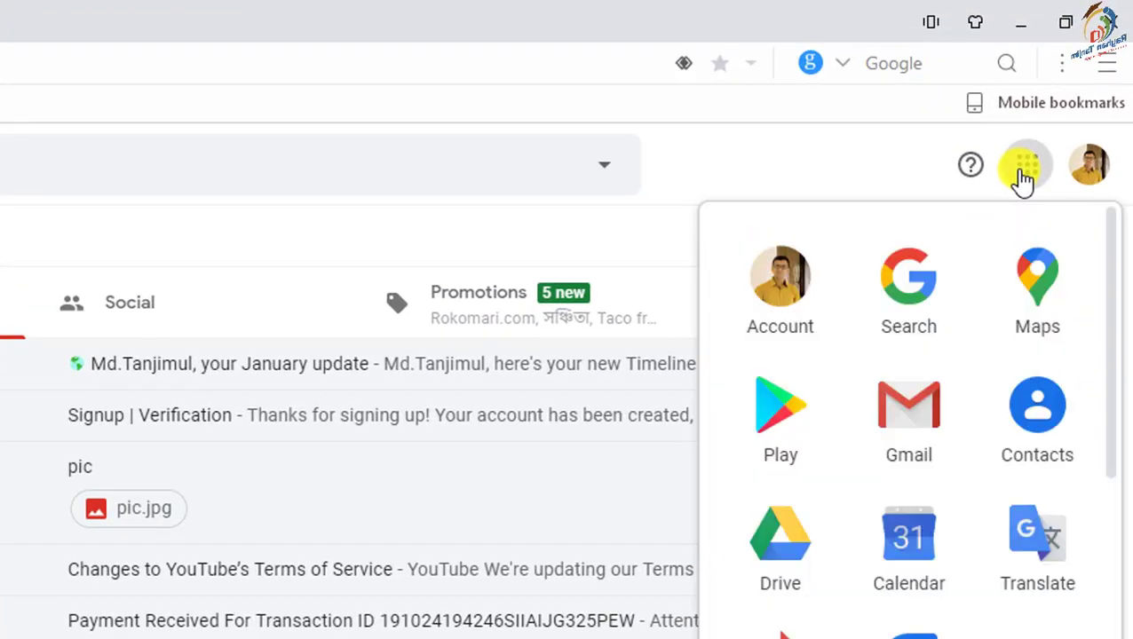
pyautogui.click(784, 554)
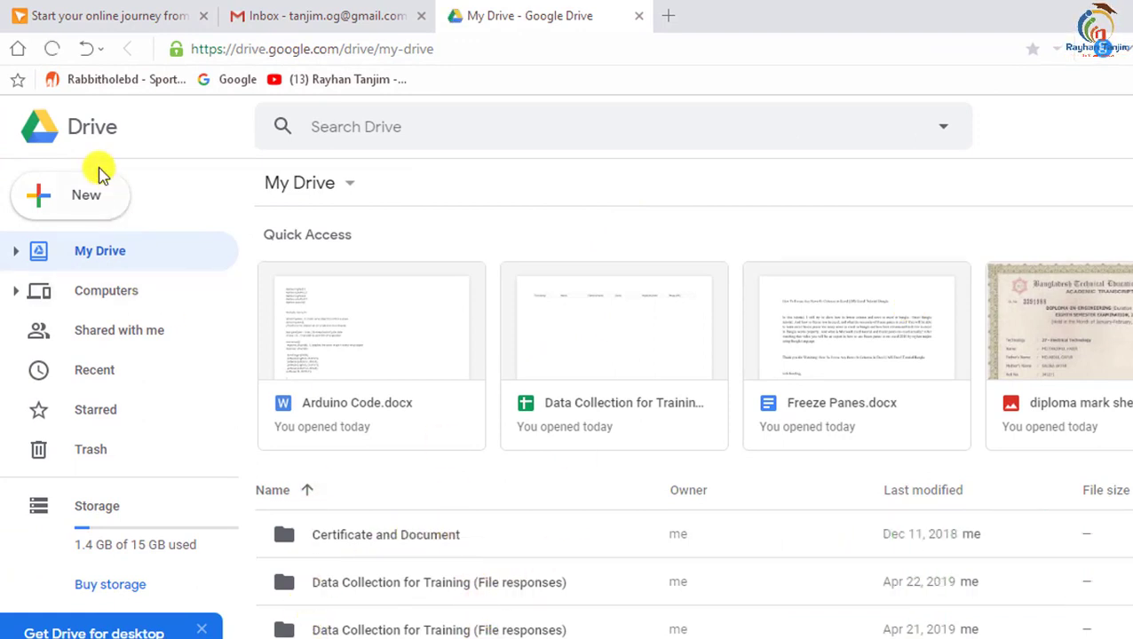
# Make a folder called 'share' in My Drive through New > Folder and open it
pyautogui.click(93, 201)
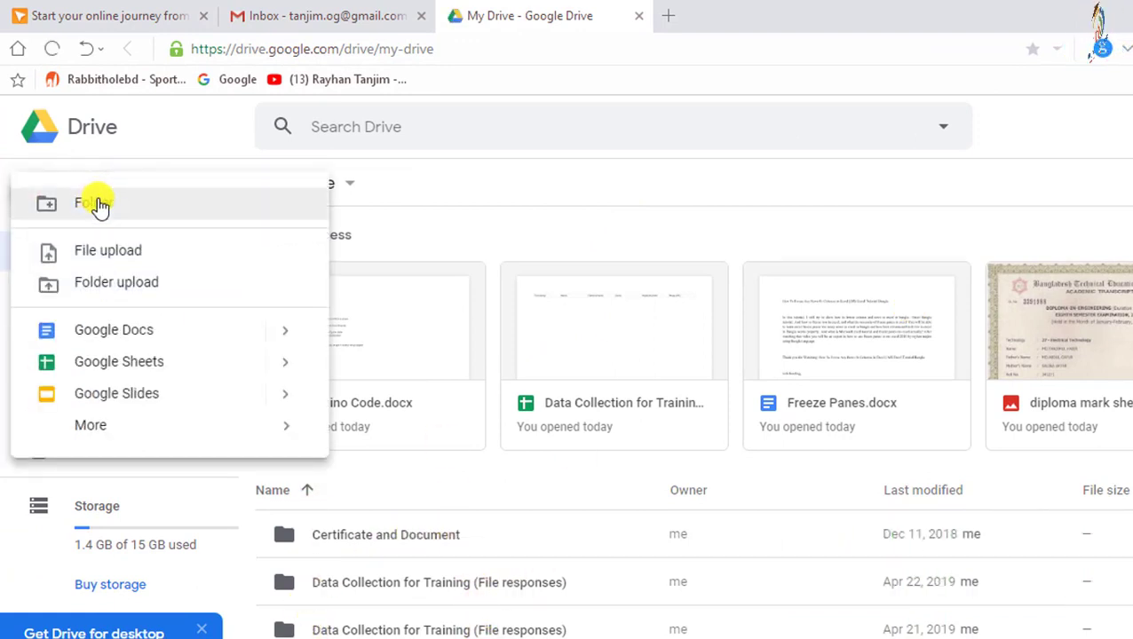
pyautogui.click(95, 205)
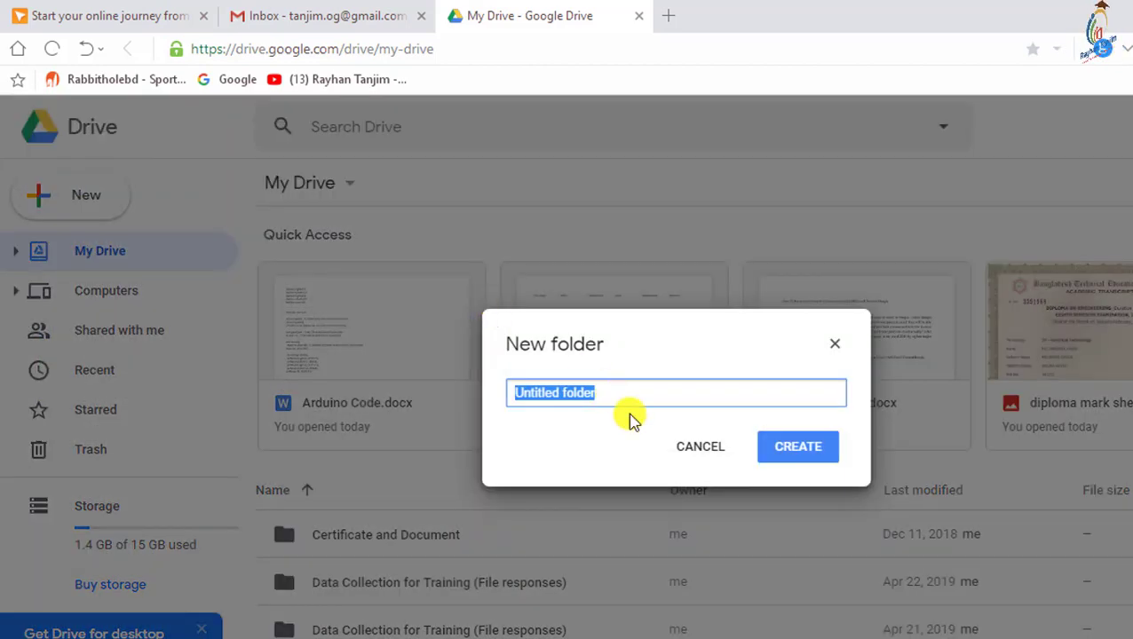
pyautogui.write('share')
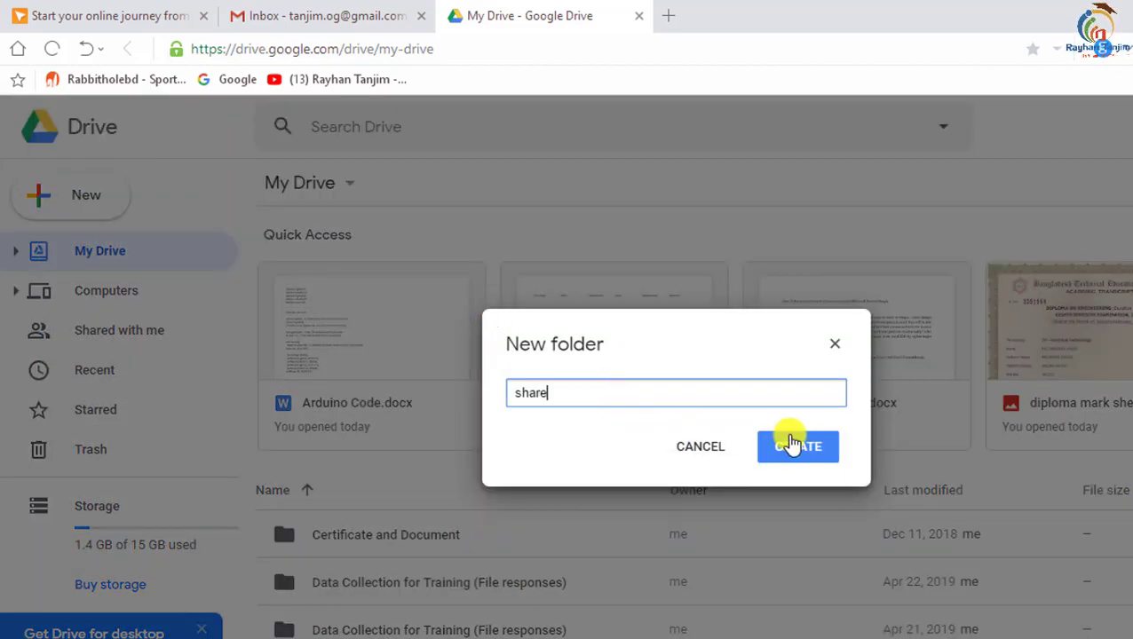
pyautogui.click(798, 449)
pyautogui.scroll(-2, 502, 531)
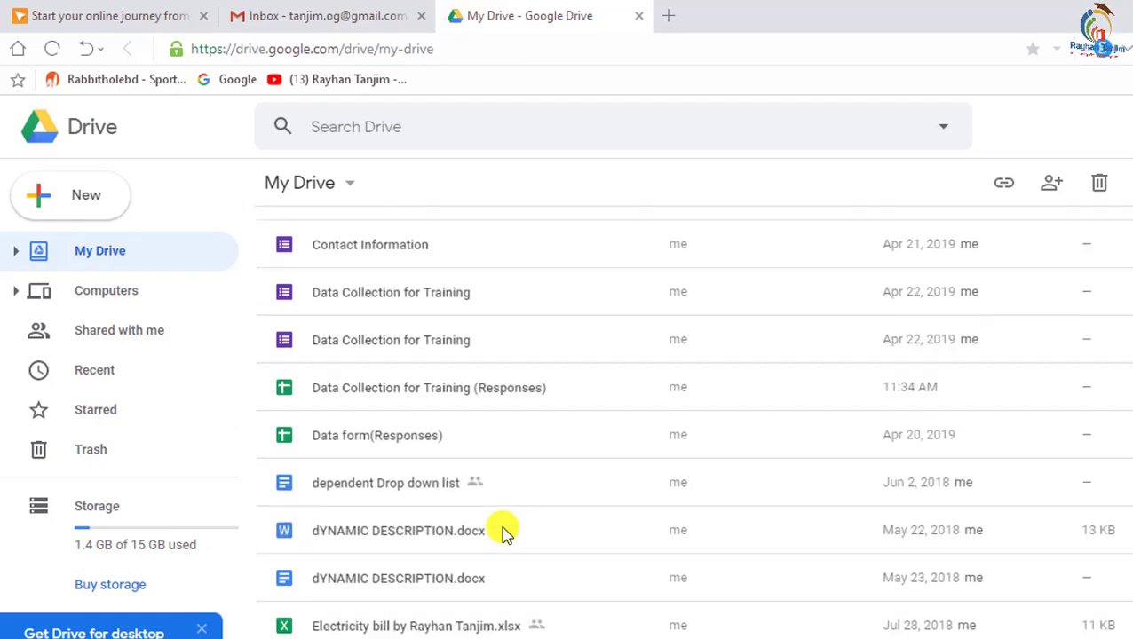
pyautogui.scroll(2, 501, 531)
pyautogui.scroll(1, 360, 364)
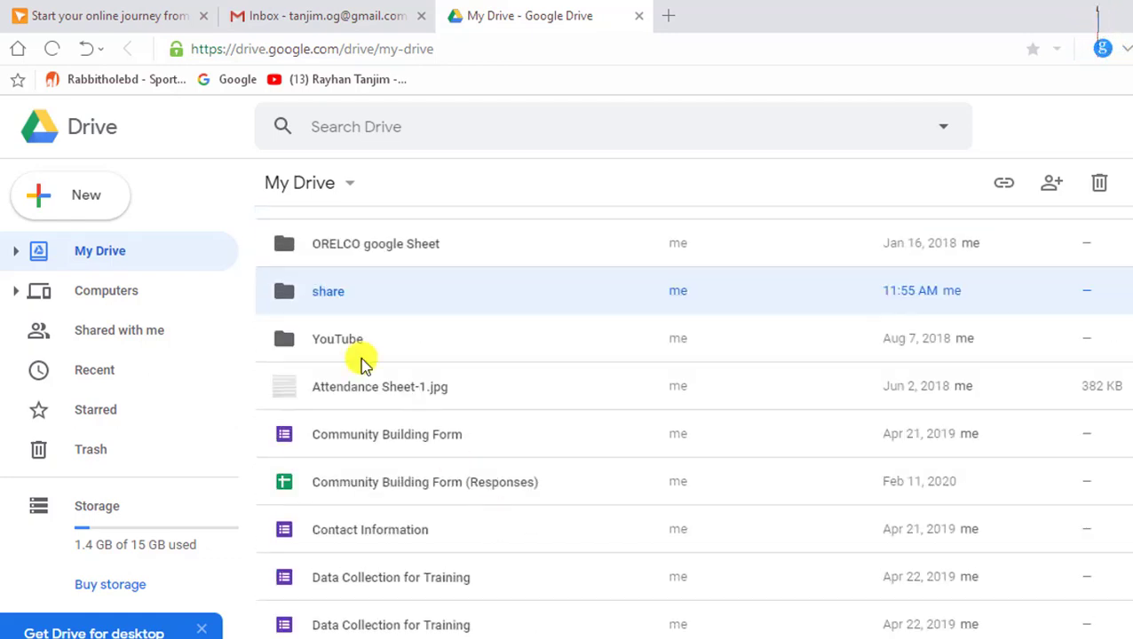
pyautogui.doubleClick(374, 295)
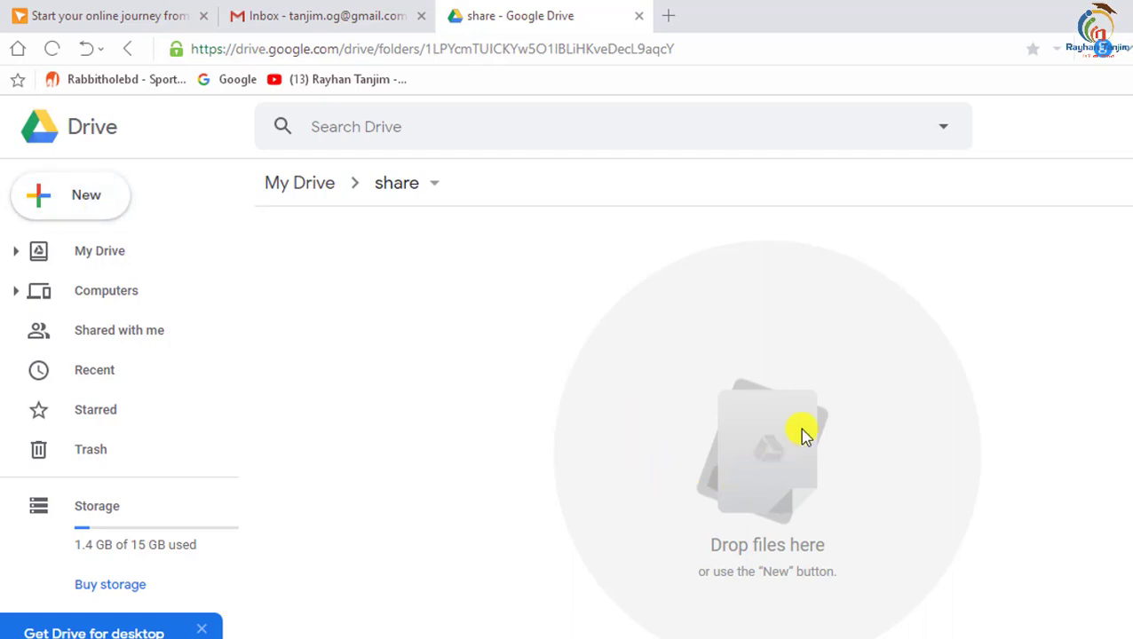
# Upload the 'for share' workbook from the Desktop into the share folder
pyautogui.click(101, 201)
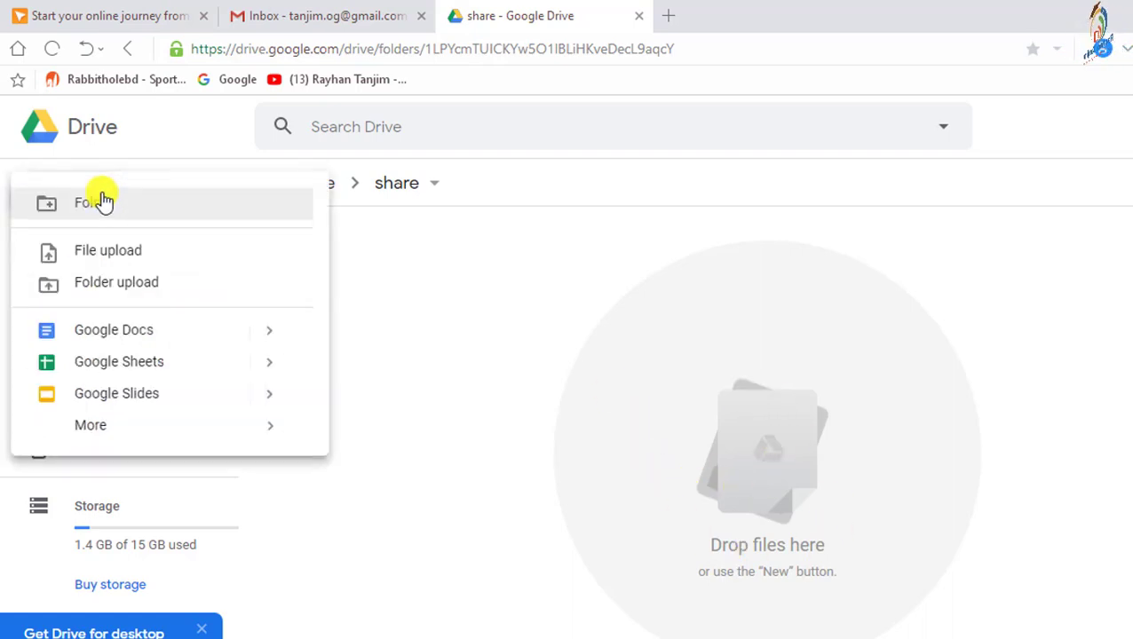
pyautogui.click(117, 255)
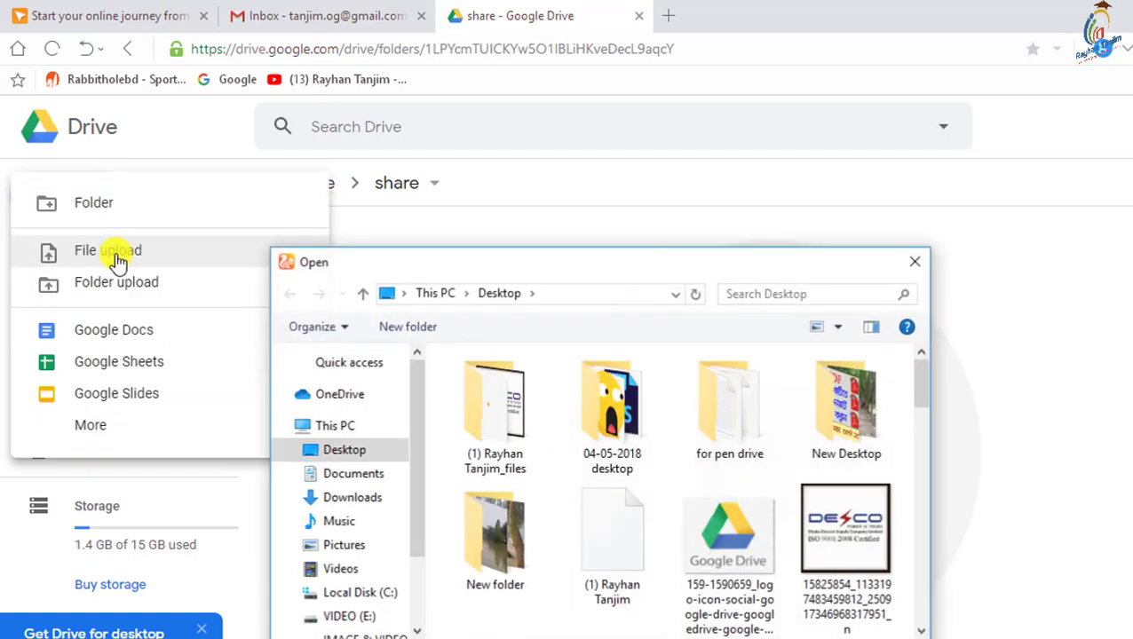
pyautogui.click(346, 354)
pyautogui.moveTo(920, 396); pyautogui.dragTo(920, 467)
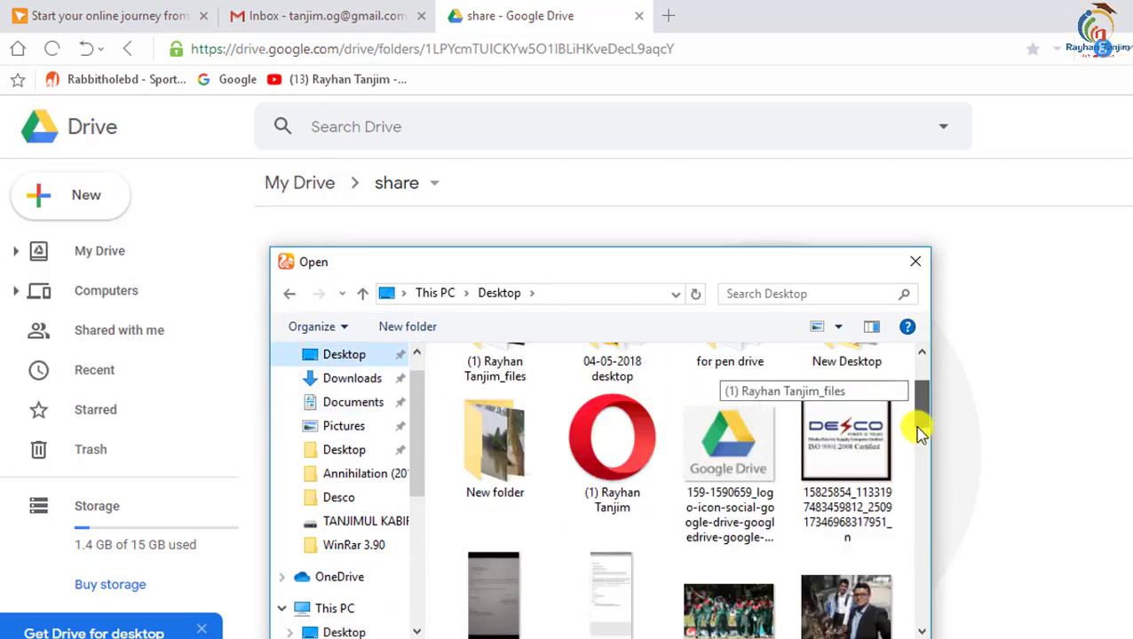
pyautogui.click(750, 434)
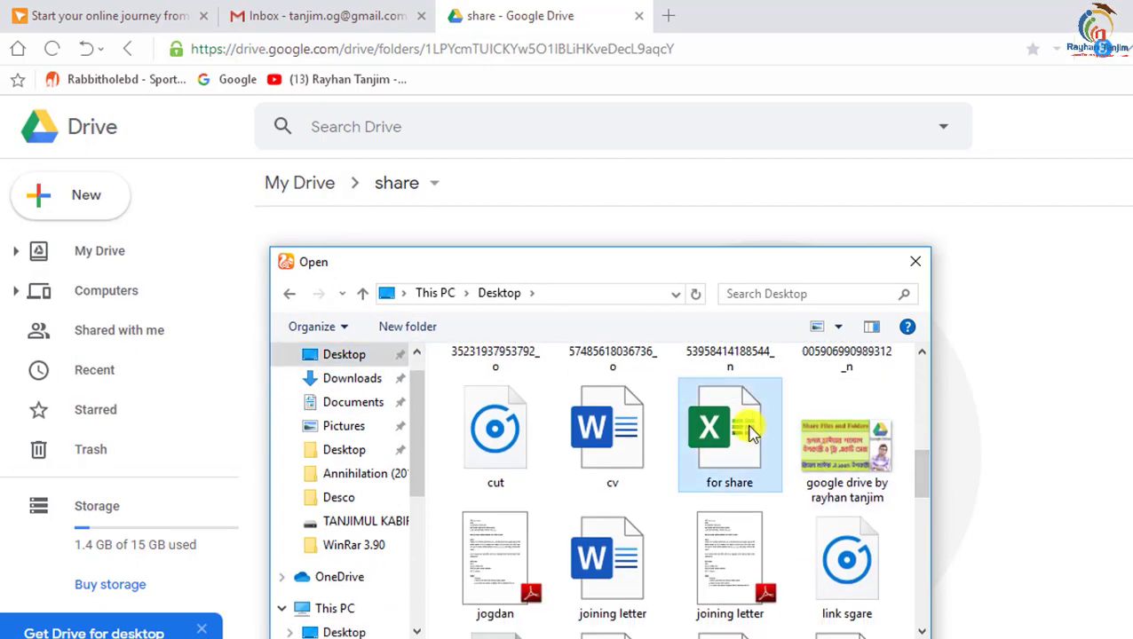
pyautogui.press('Return')
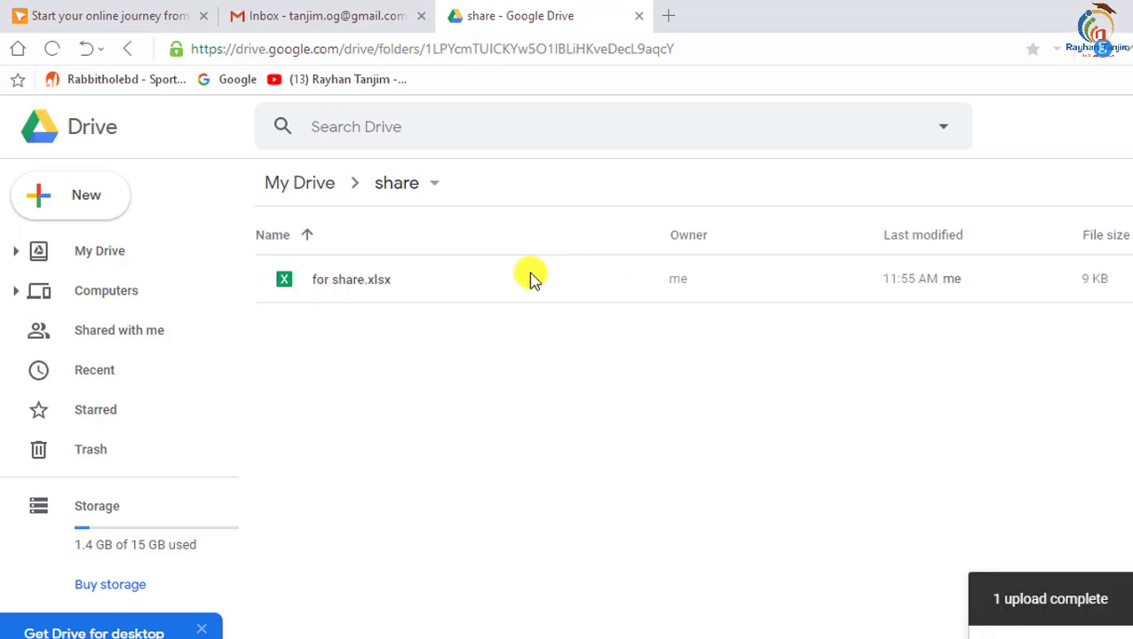
# Open the uploaded for share.xlsx with Google Sheets
pyautogui.click(444, 287)
pyautogui.rightClick(444, 286)
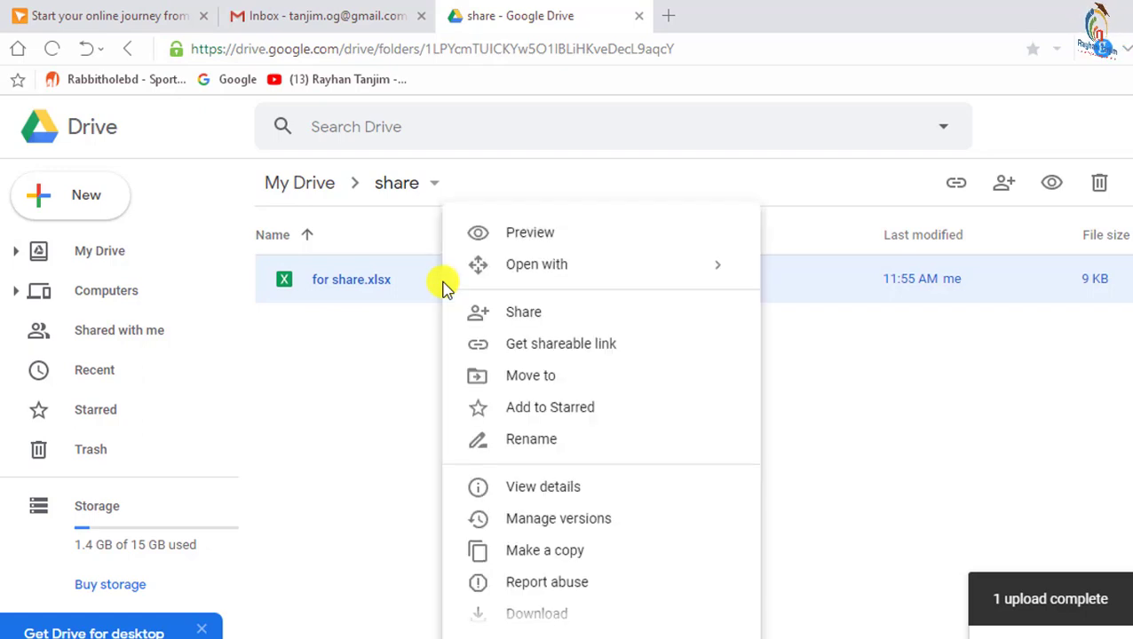
pyautogui.moveTo(595, 270)
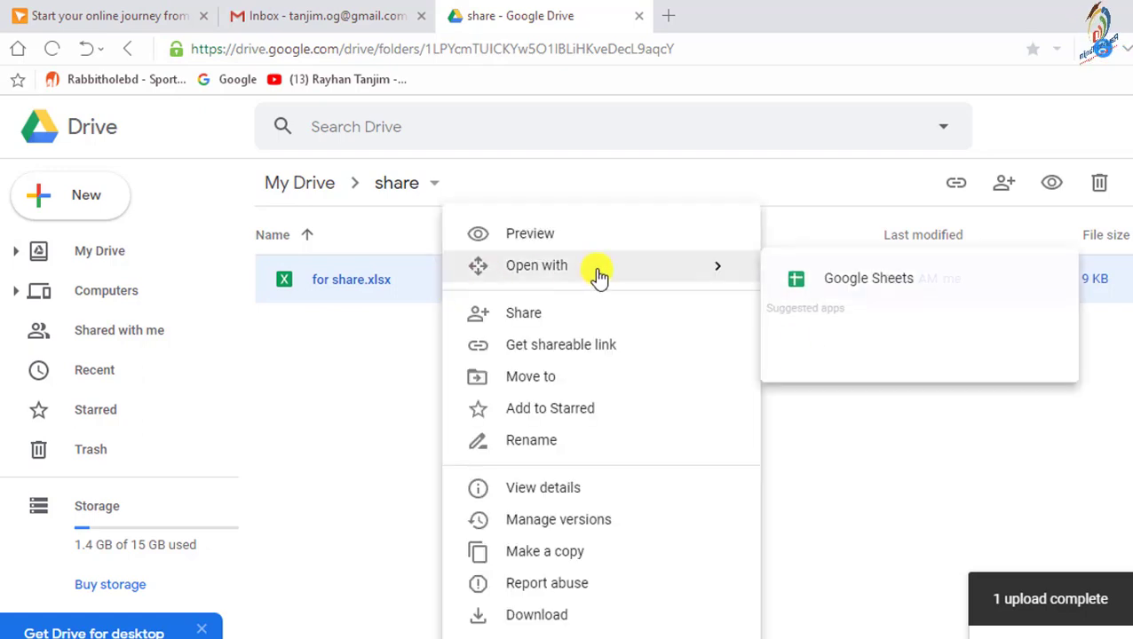
pyautogui.click(871, 291)
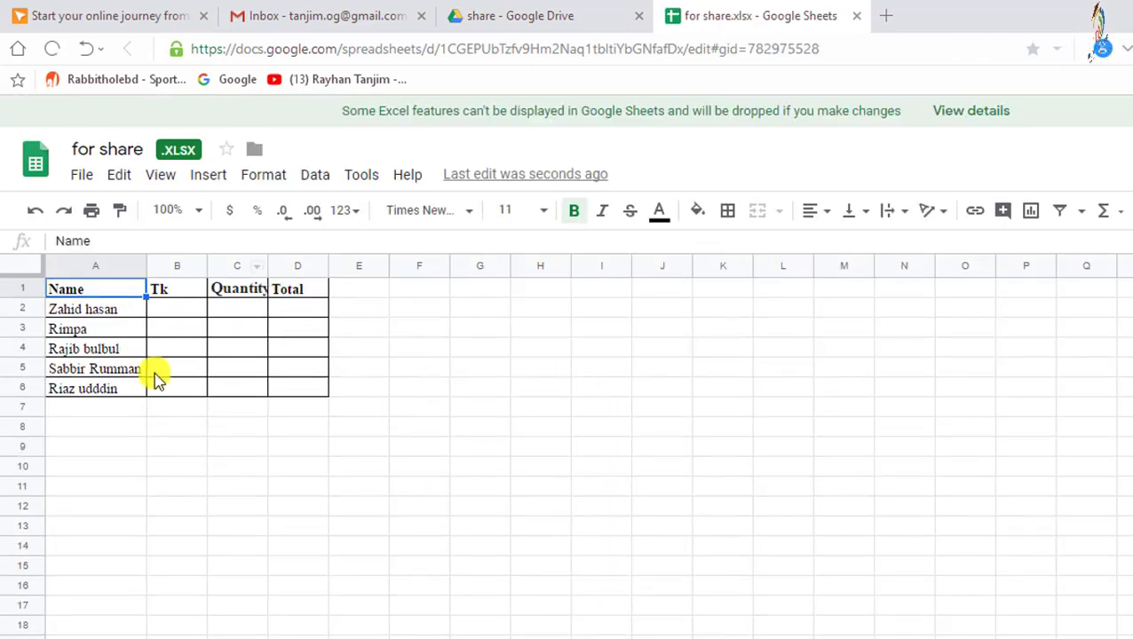
# Enter 250 in cell B2 and keep editing despite the Excel compatibility warning
pyautogui.click(140, 308)
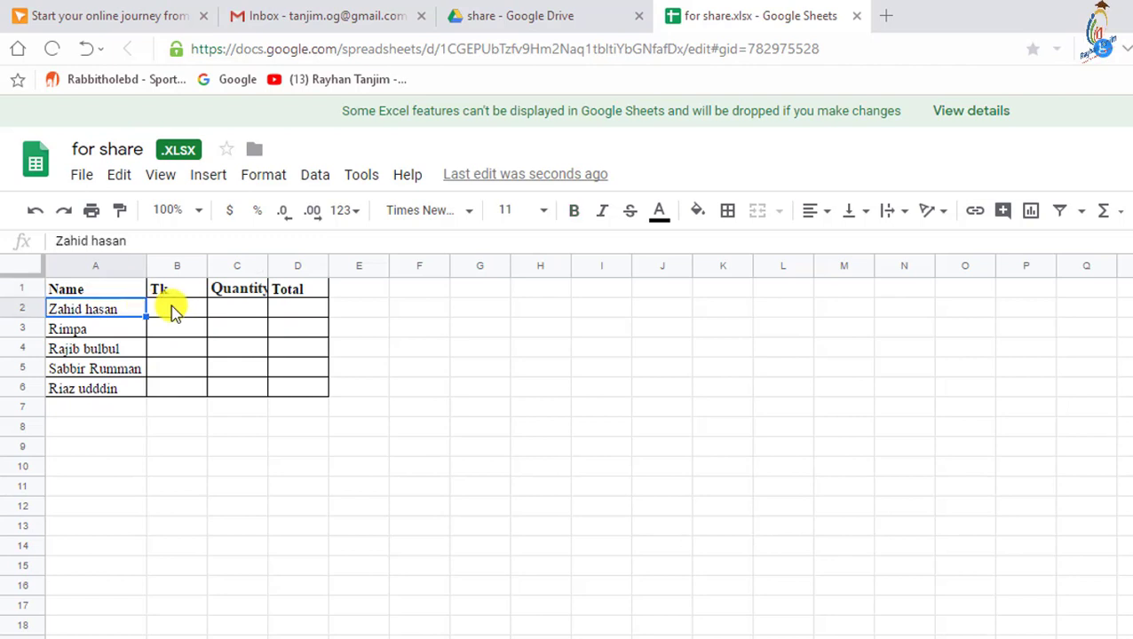
pyautogui.click(174, 309)
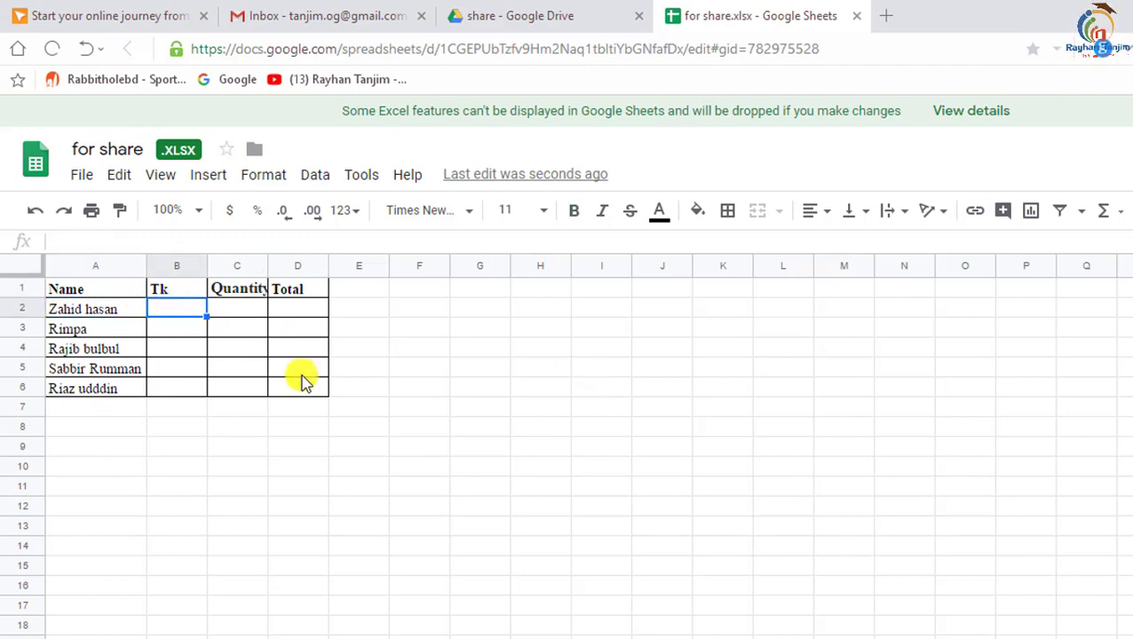
pyautogui.write('250')
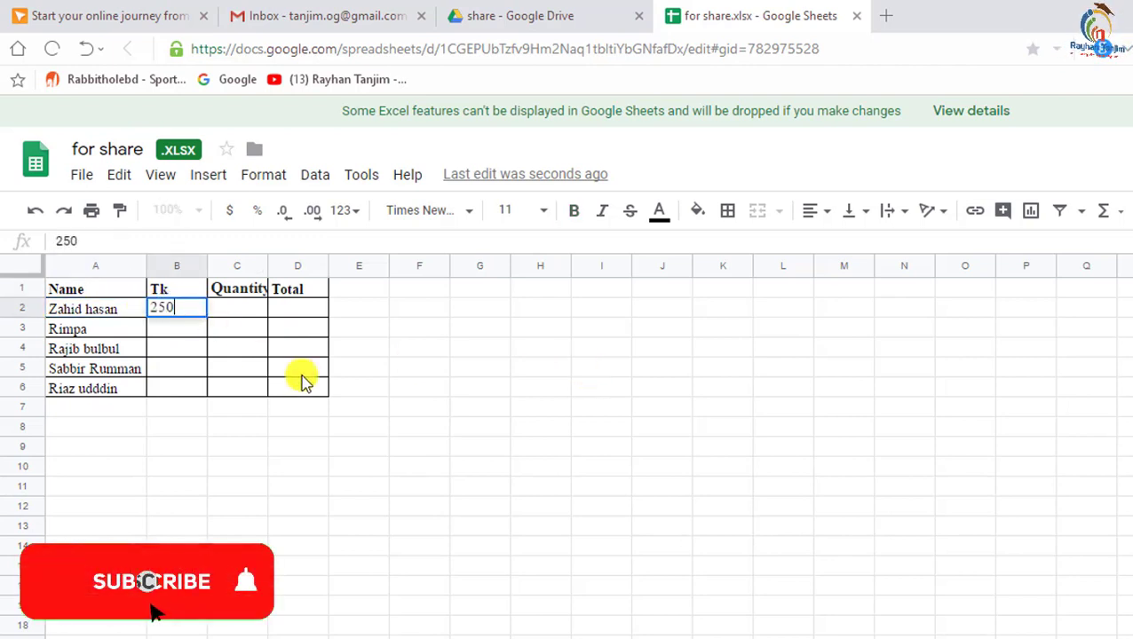
pyautogui.press('Return')
pyautogui.click(863, 519)
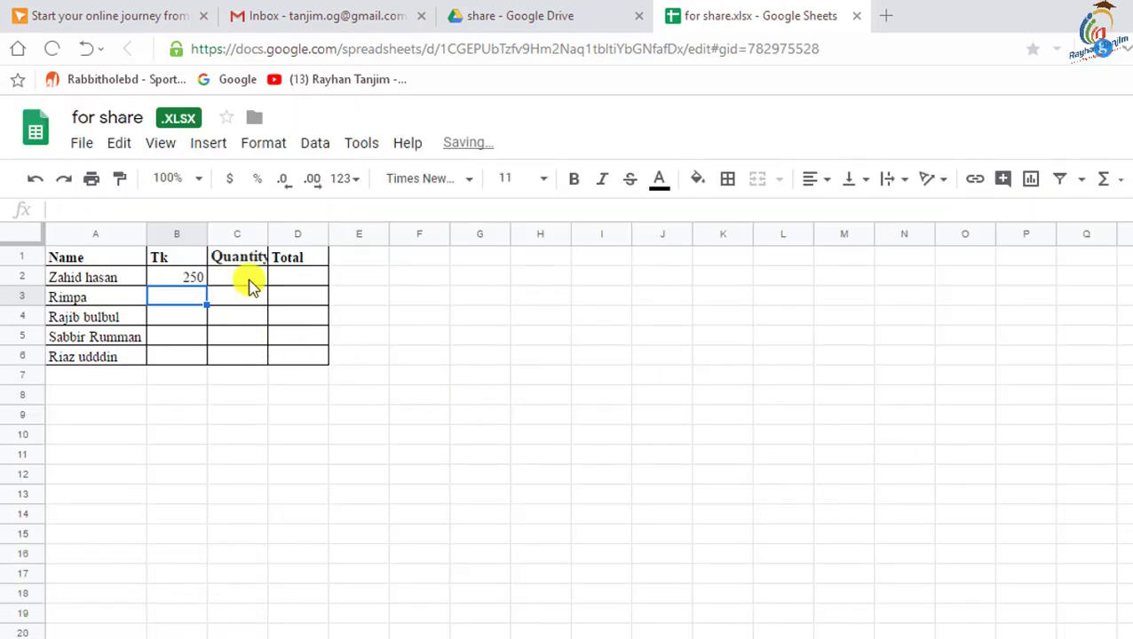
# Select C2 and bring up the Share dialog for the 'for share' spreadsheet
pyautogui.click(248, 283)
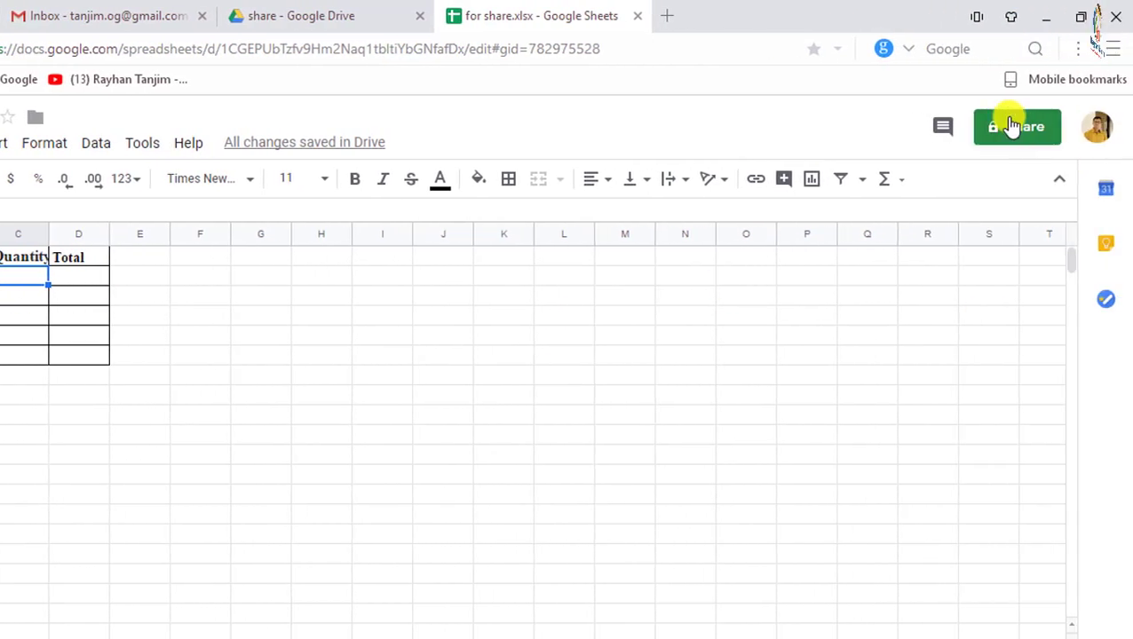
pyautogui.click(1033, 130)
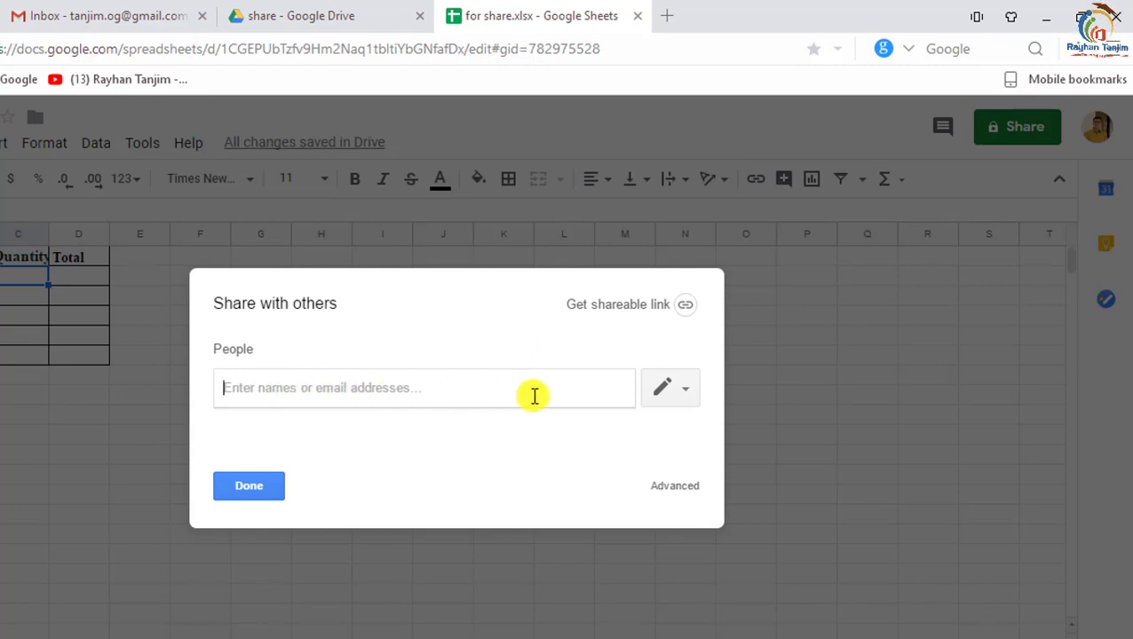
# Add the recipient's email address and set their access level
pyautogui.write('eee')
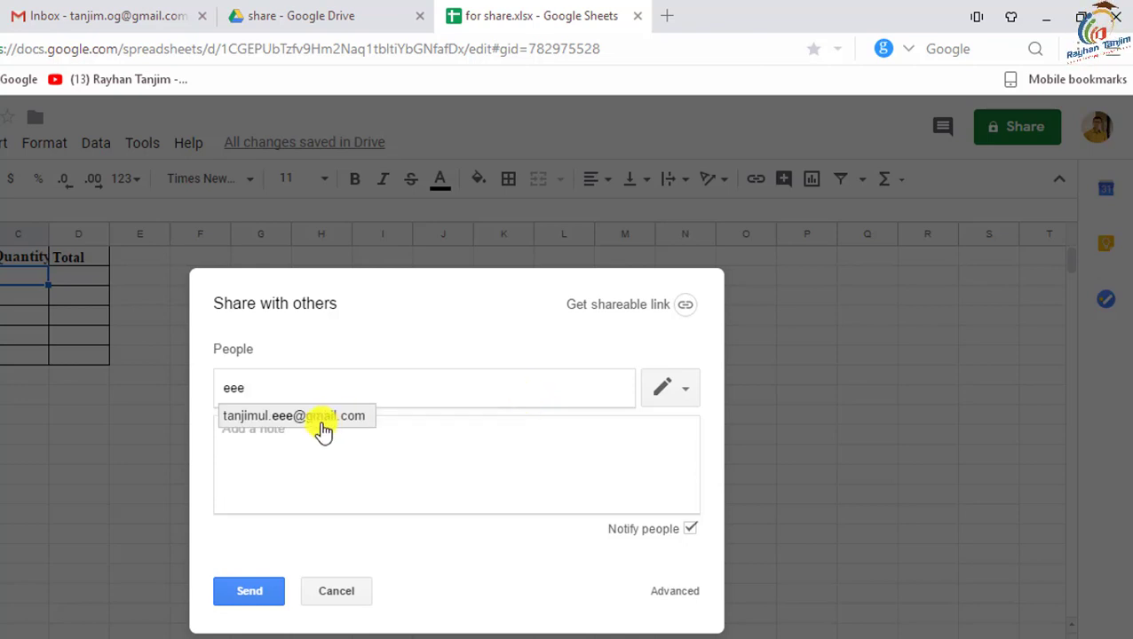
pyautogui.click(321, 421)
pyautogui.click(668, 391)
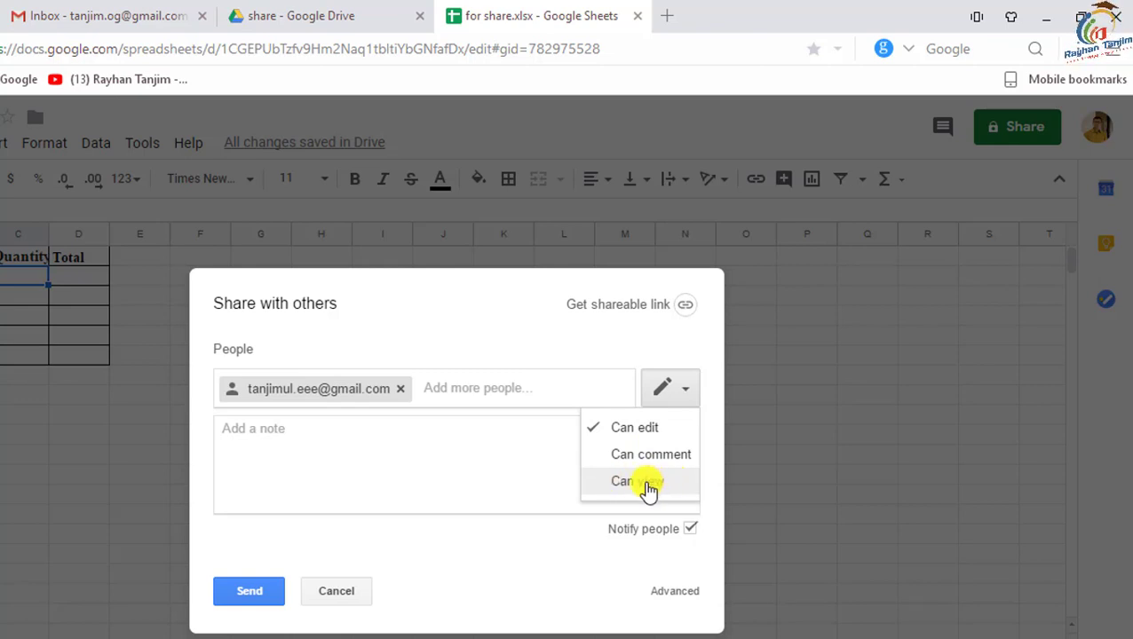
pyautogui.click(638, 430)
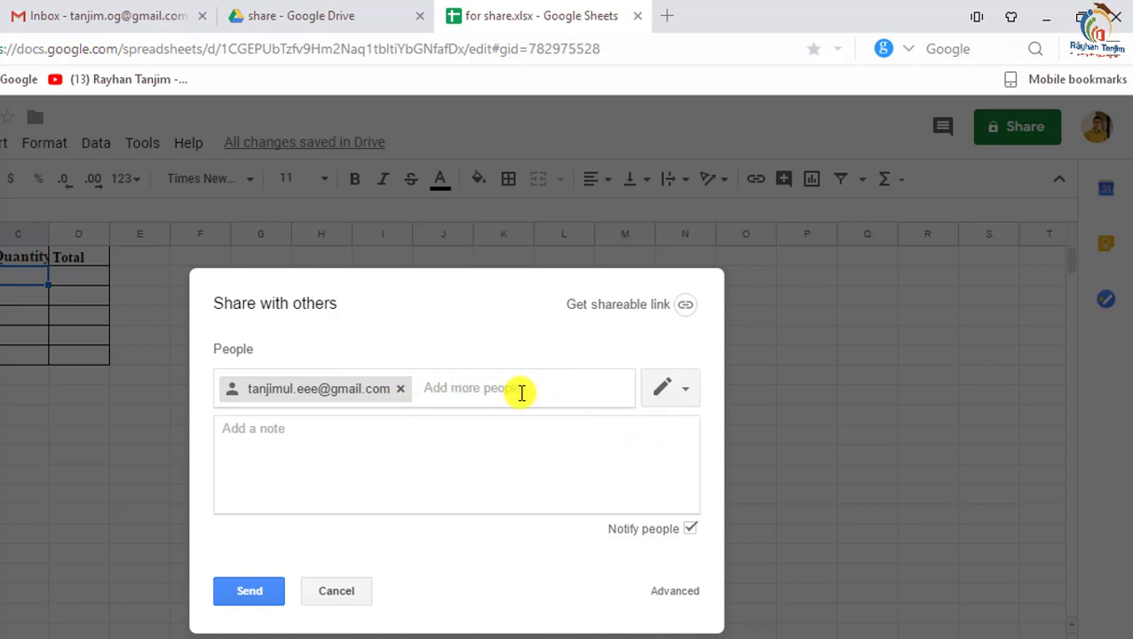
# Add the note 'check before edit', correct its spelling, send the invite, and switch to the recipient's window
pyautogui.click(323, 444)
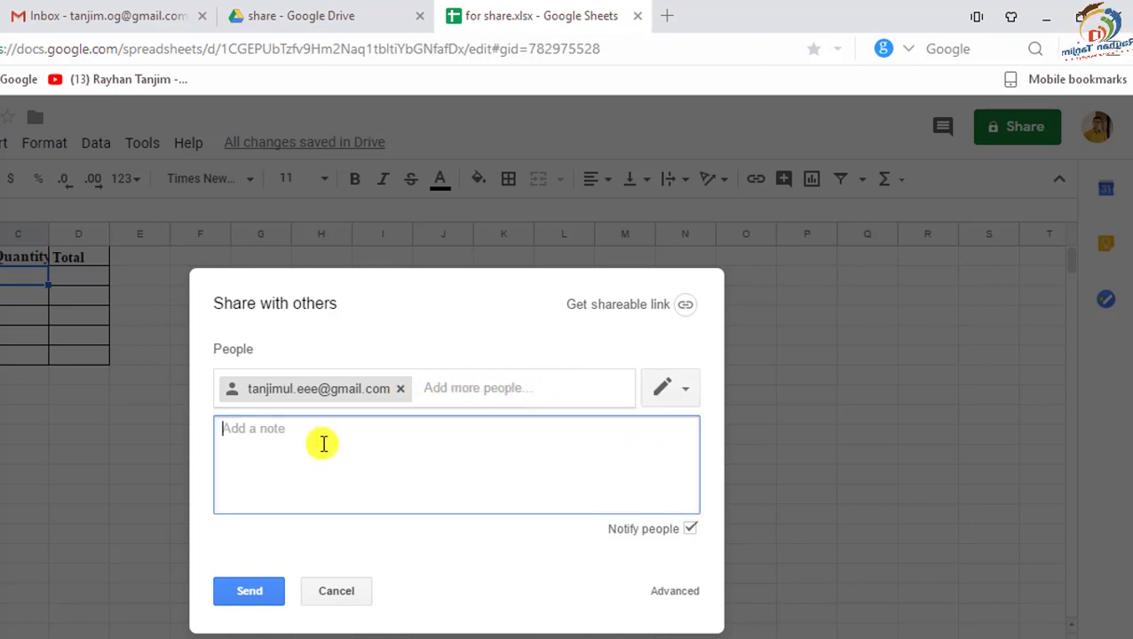
pyautogui.write('check befor edit')
pyautogui.rightClick(271, 426)
pyautogui.click(319, 315)
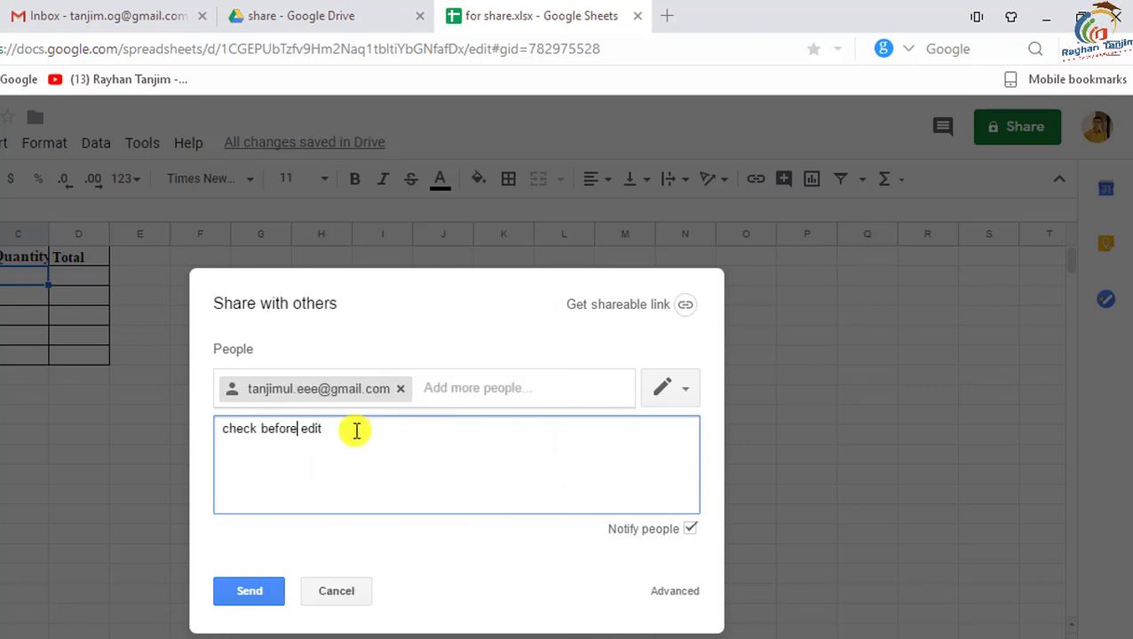
pyautogui.click(251, 593)
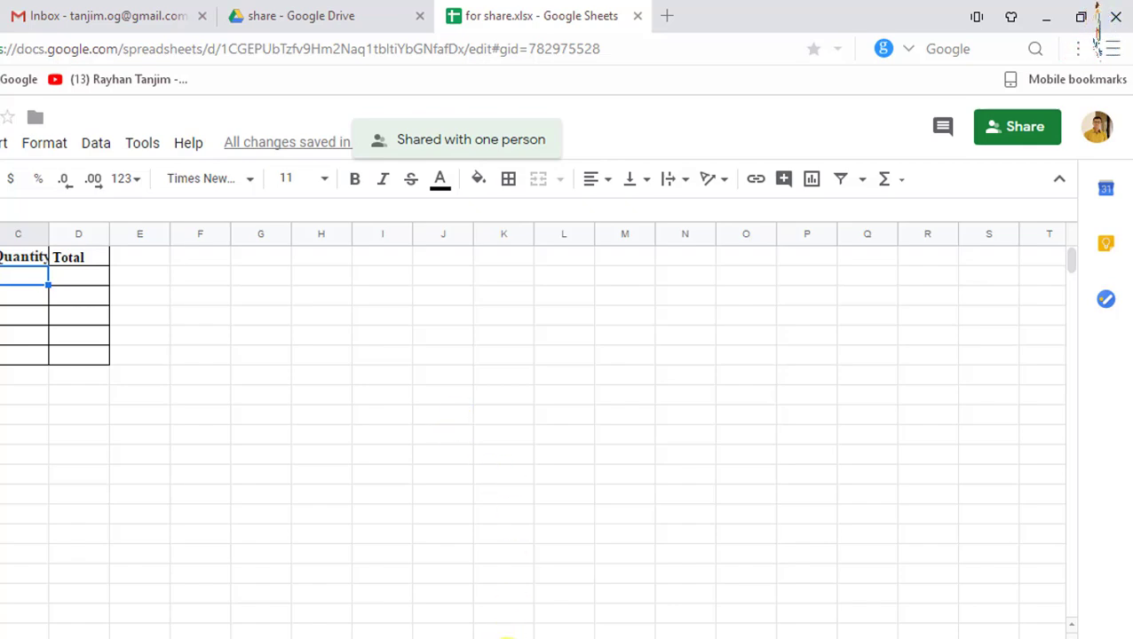
pyautogui.hotkey('alt', 'Tab')
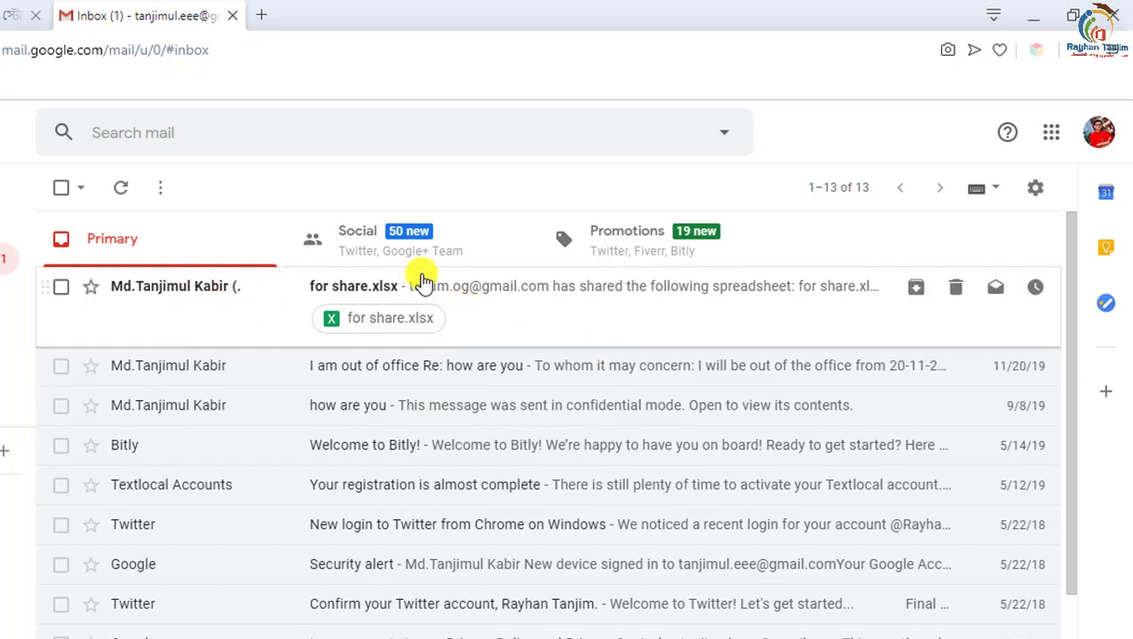
# Read the for share.xlsx sharing email, then launch Google Drive from the apps grid
pyautogui.click(632, 292)
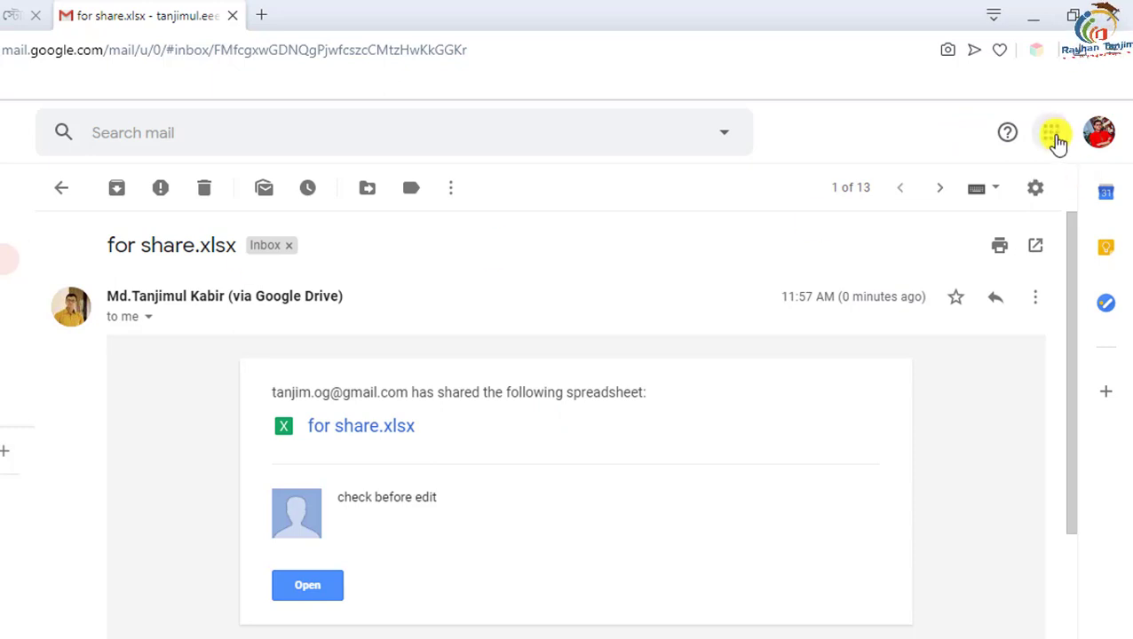
pyautogui.click(1053, 137)
pyautogui.click(866, 428)
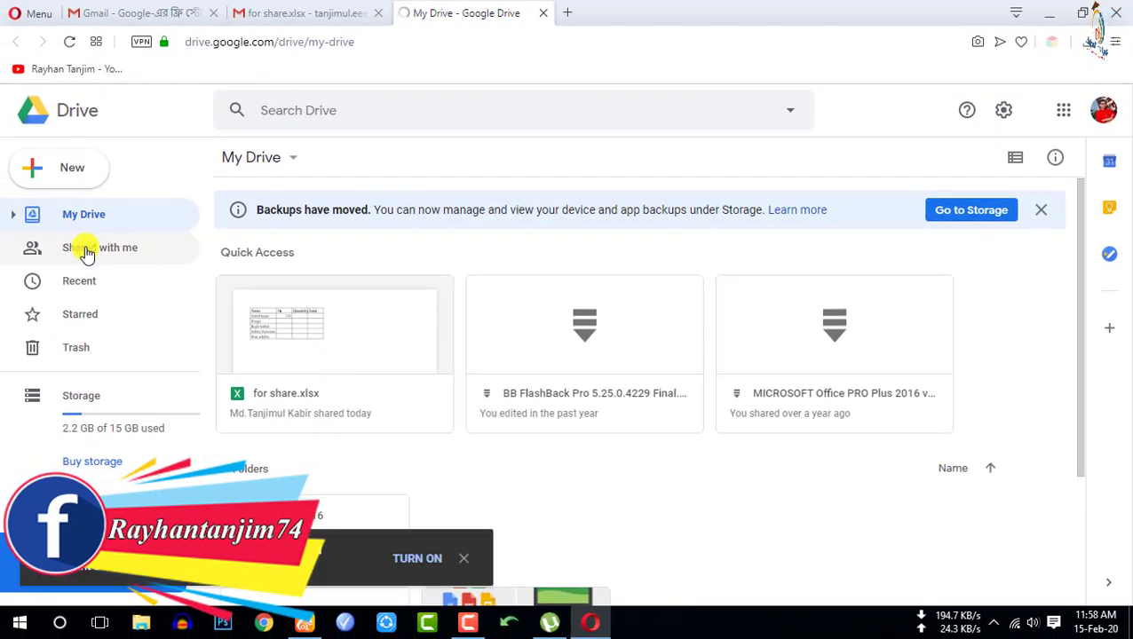
# Under Shared with me, open for share.xlsx with Google Sheets
pyautogui.click(84, 253)
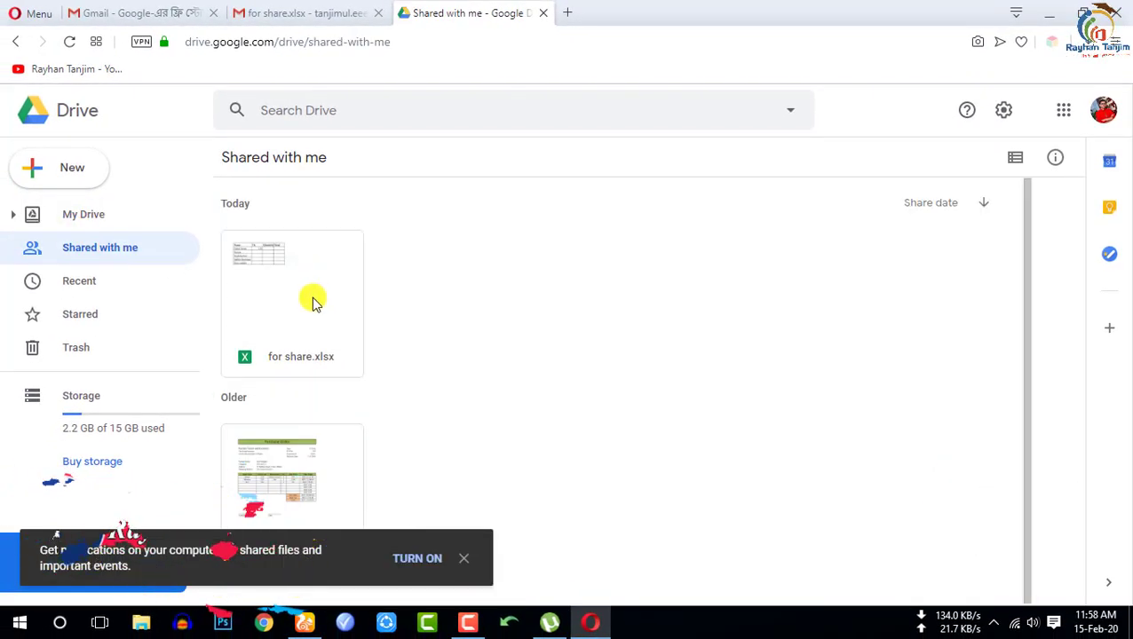
pyautogui.click(282, 273)
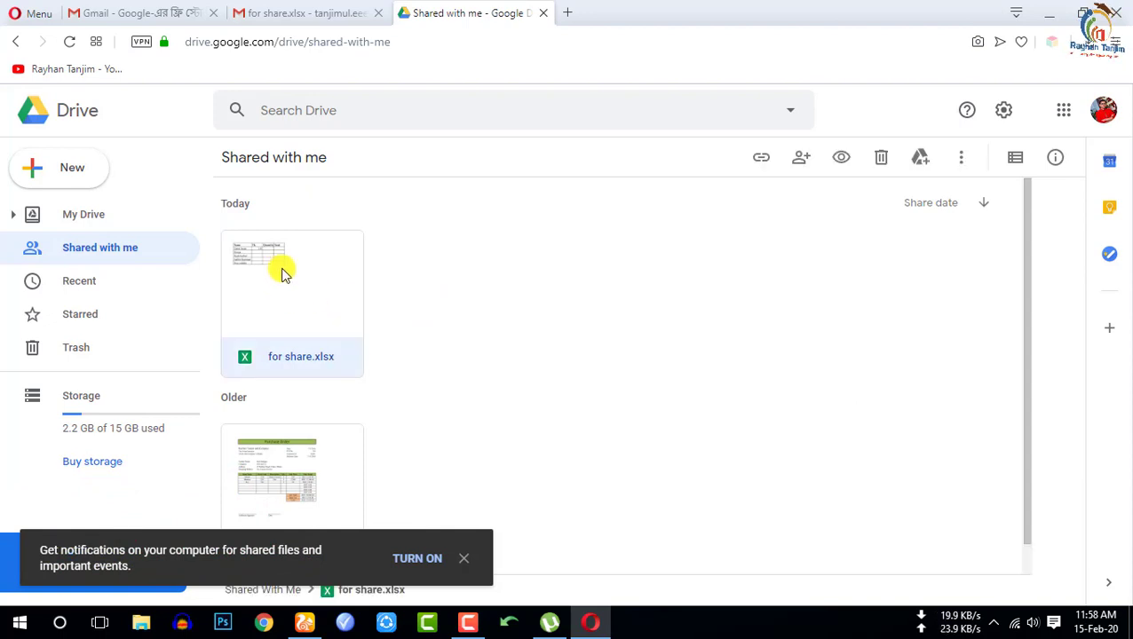
pyautogui.rightClick(282, 273)
pyautogui.moveTo(518, 215)
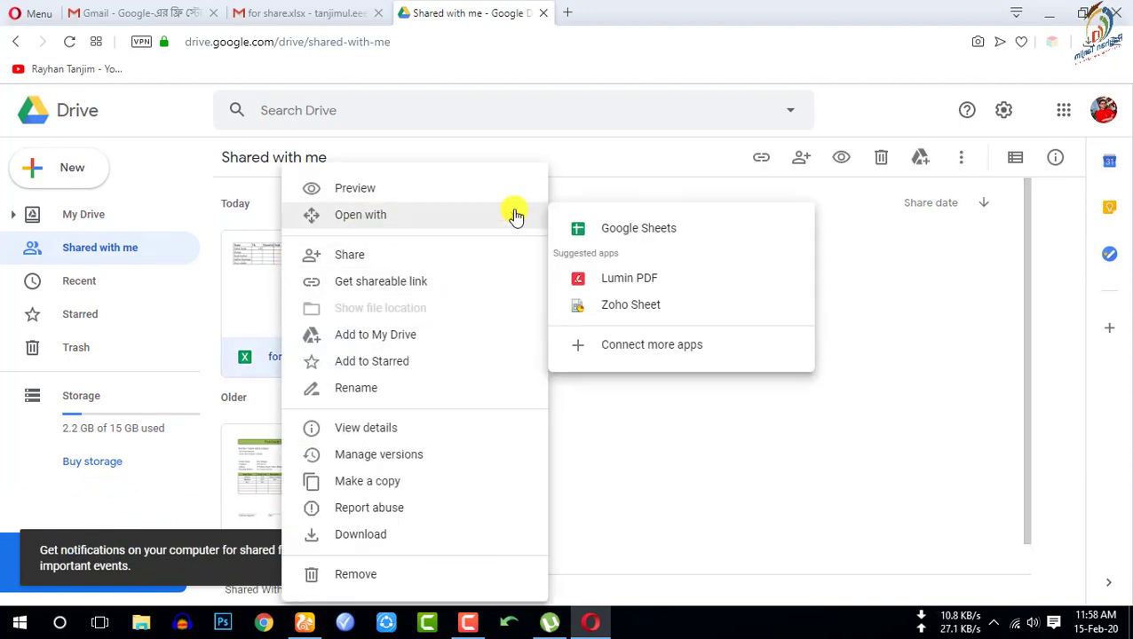
pyautogui.click(647, 232)
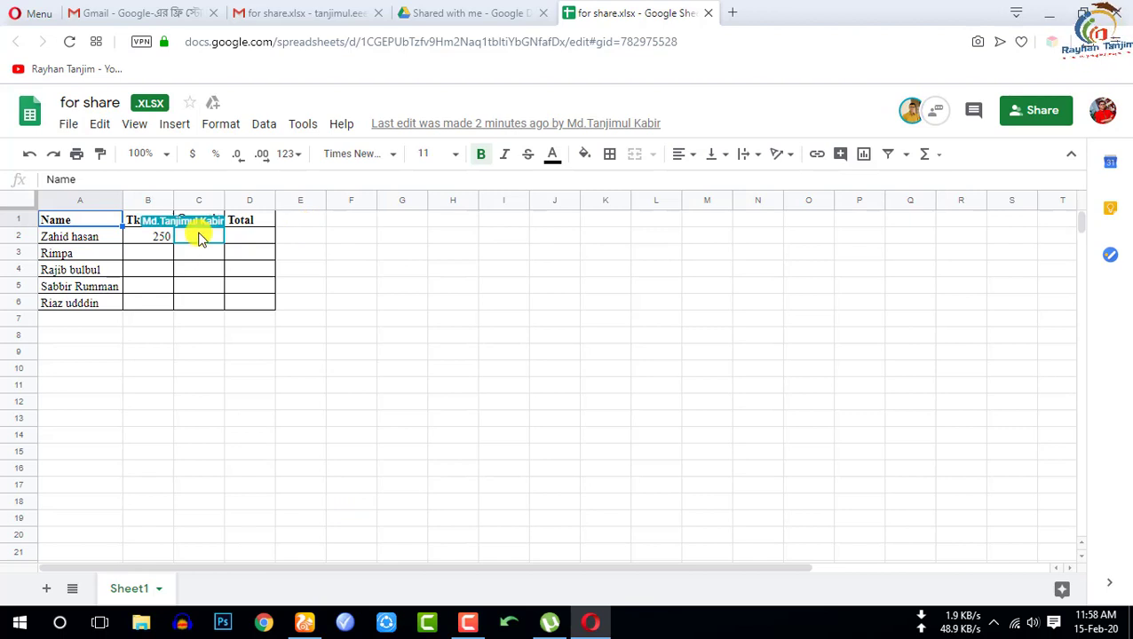
# Switch to the owner's browser window and check the recipient's collaborator avatar on for share.xlsx
pyautogui.click(306, 625)
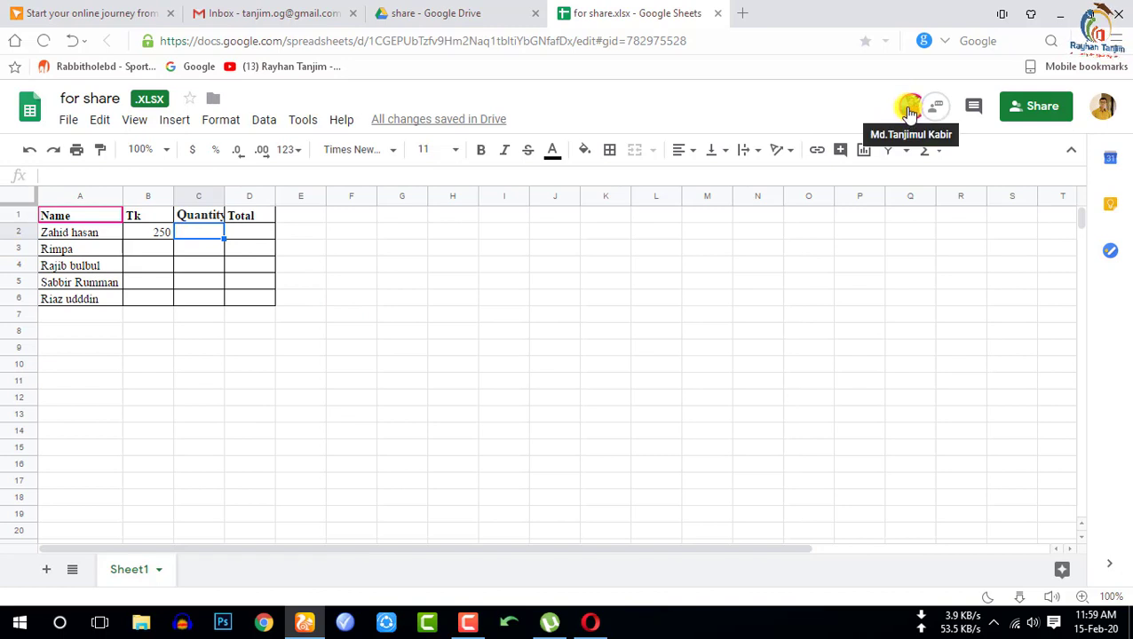
pyautogui.moveTo(41, 215)
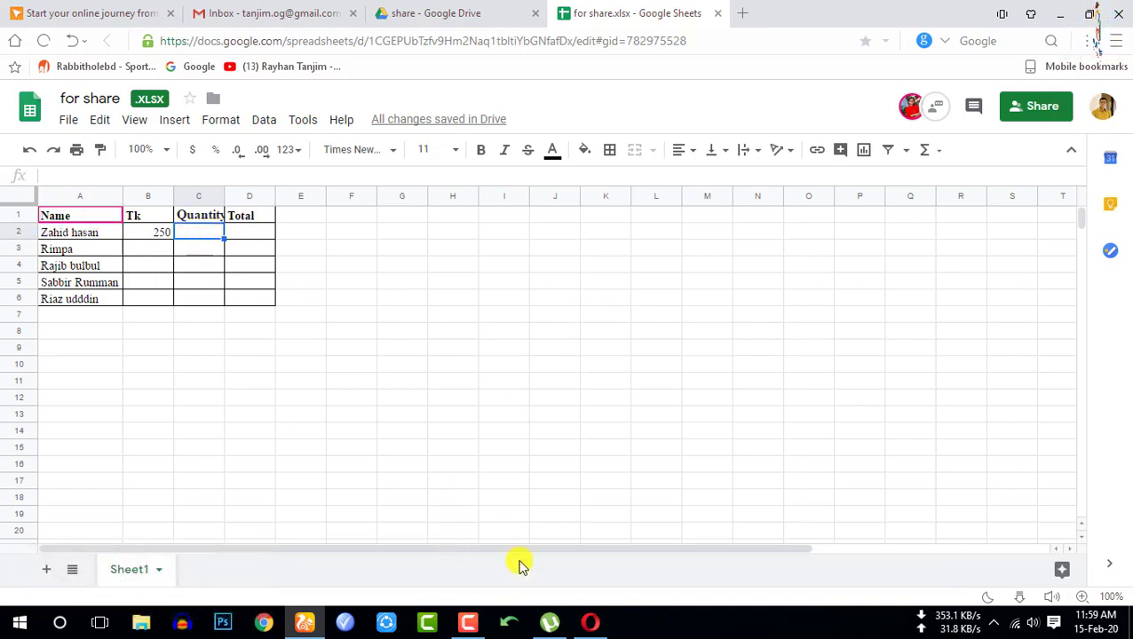
# As the recipient in Opera, enter 350 in Total cell D3, then minimize Opera to show the owner's copy
pyautogui.click(588, 625)
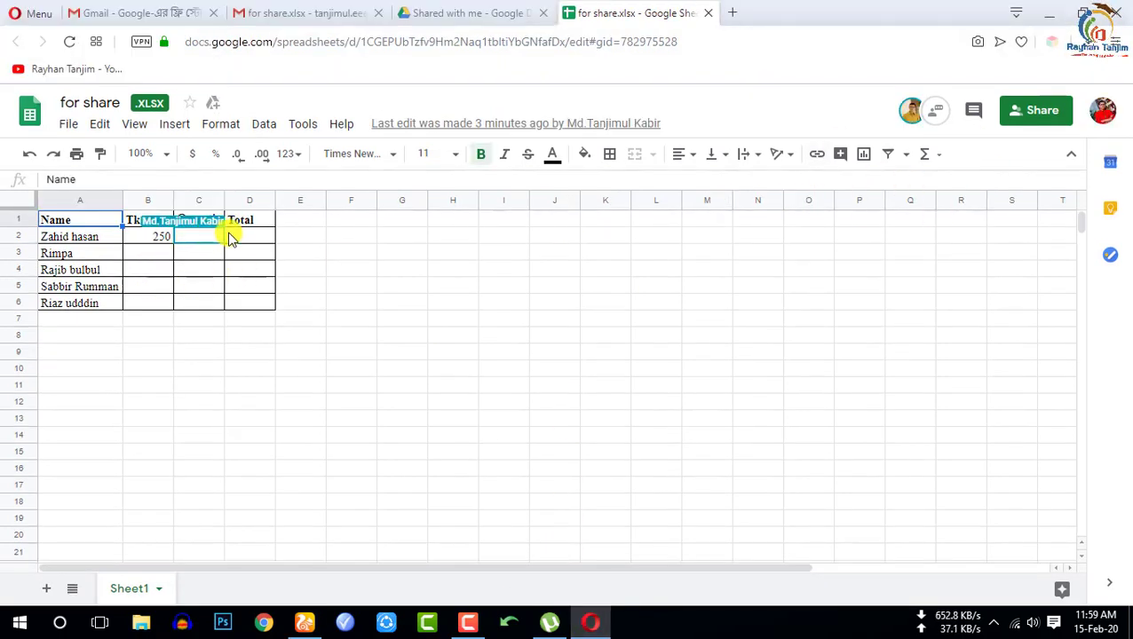
pyautogui.click(245, 253)
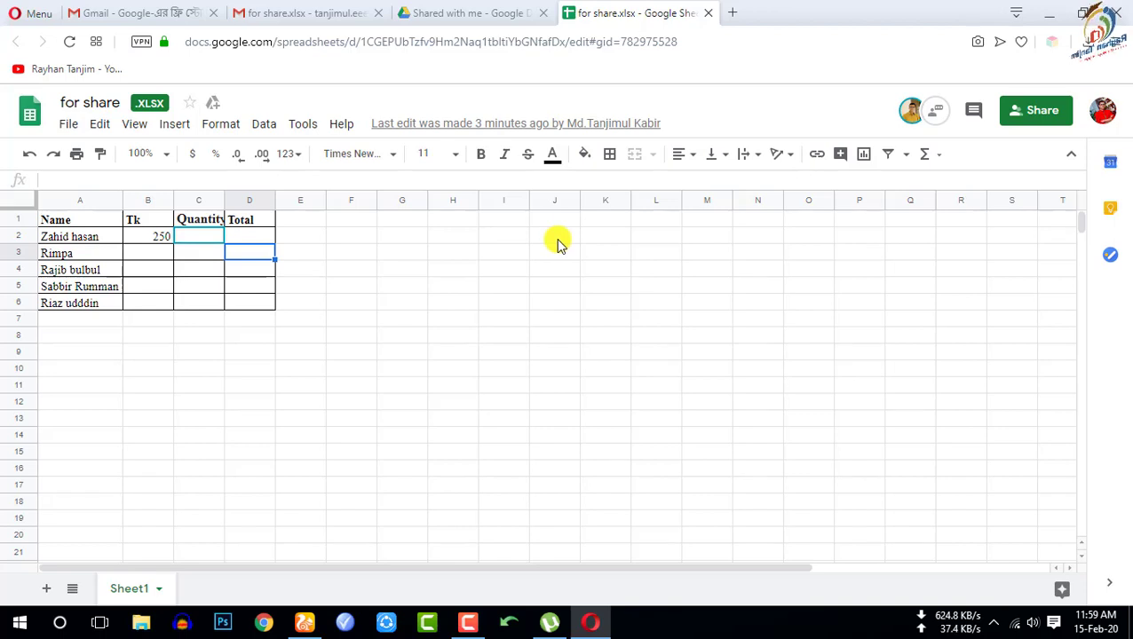
pyautogui.write('350')
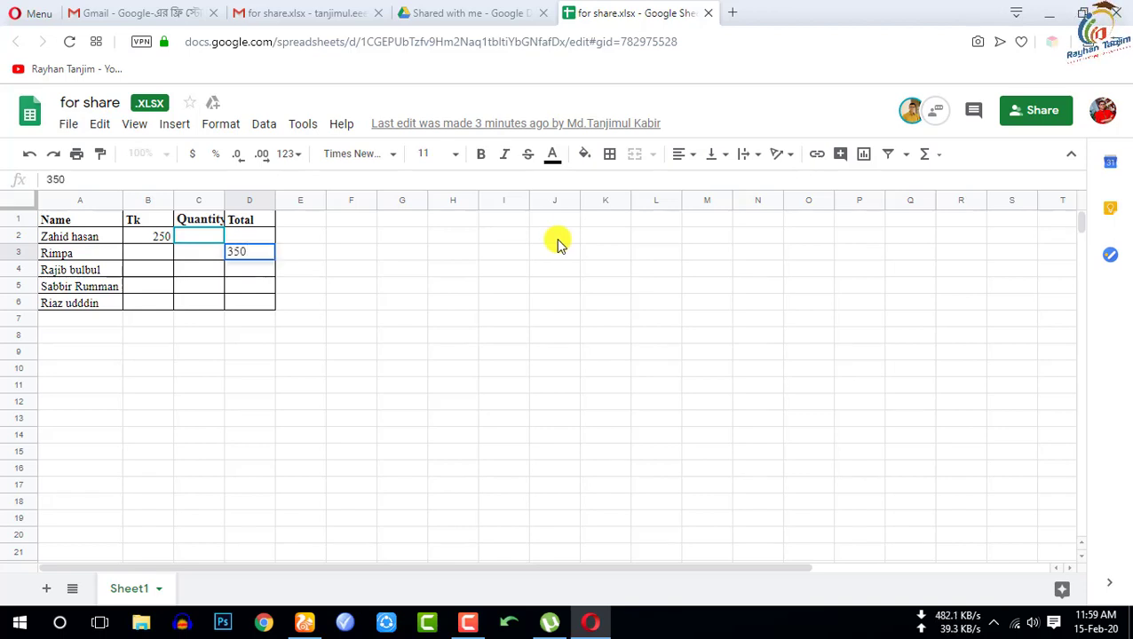
pyautogui.press('Return')
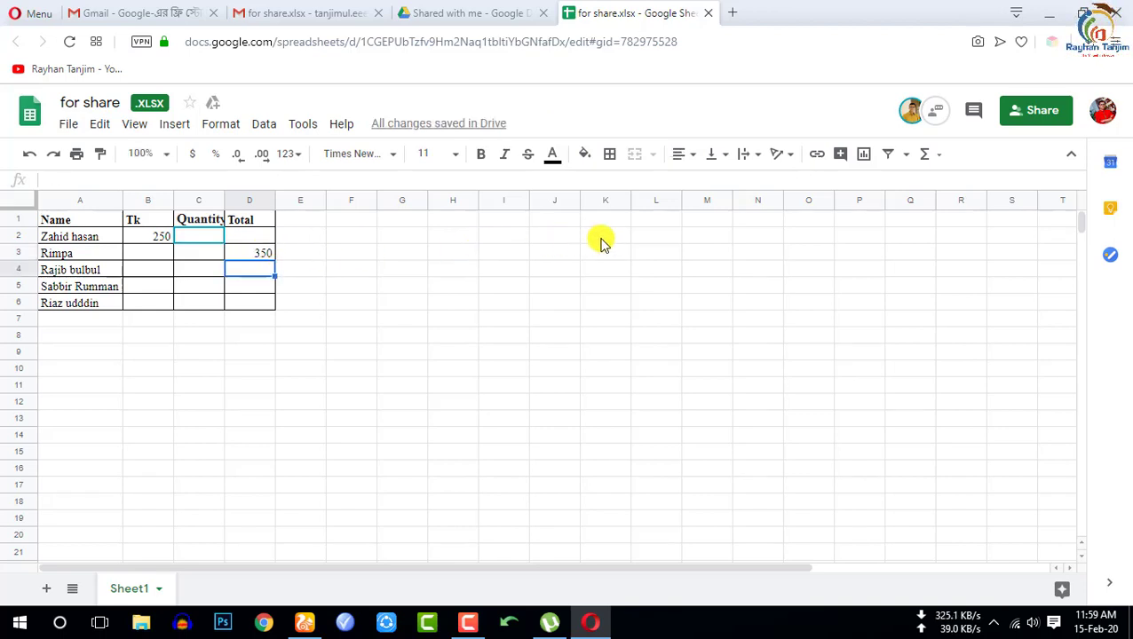
pyautogui.click(1053, 22)
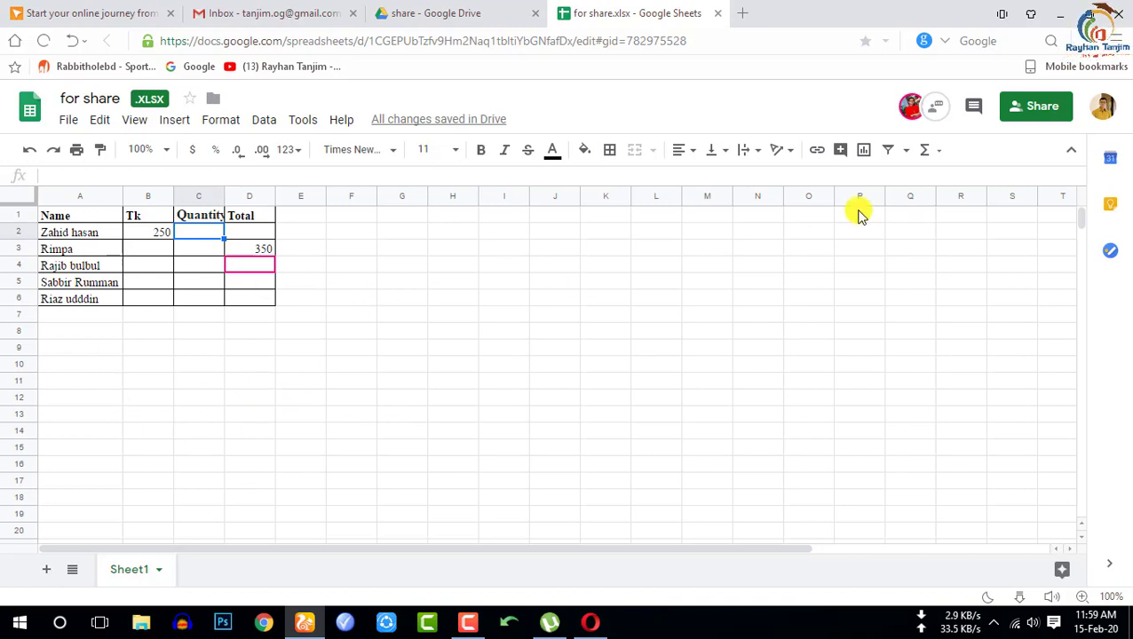
pyautogui.click(71, 120)
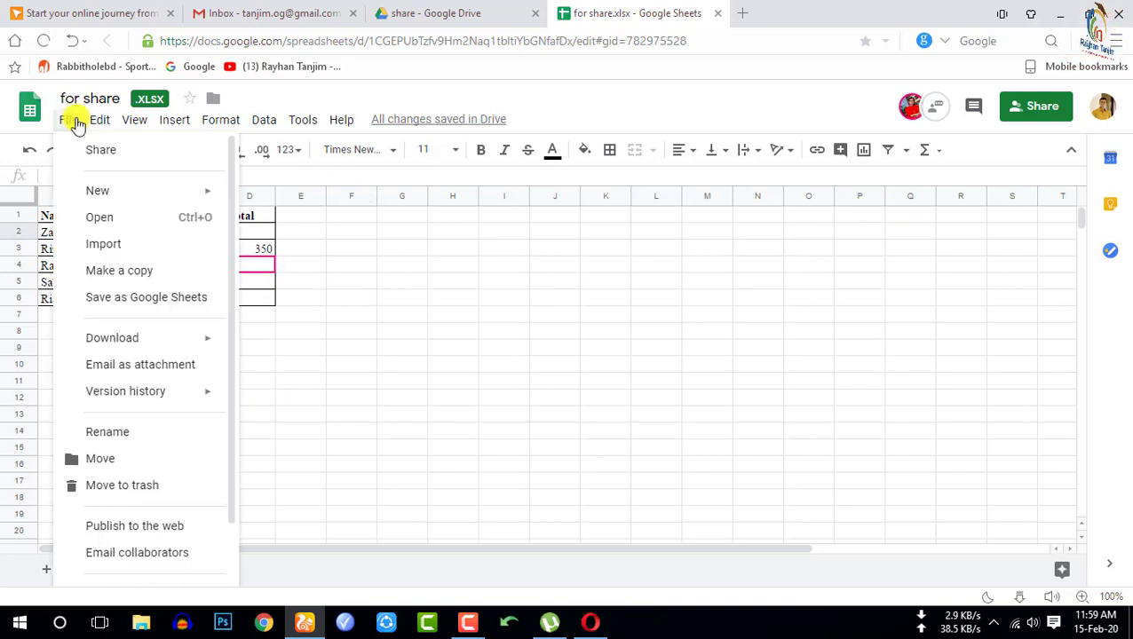
pyautogui.moveTo(197, 342)
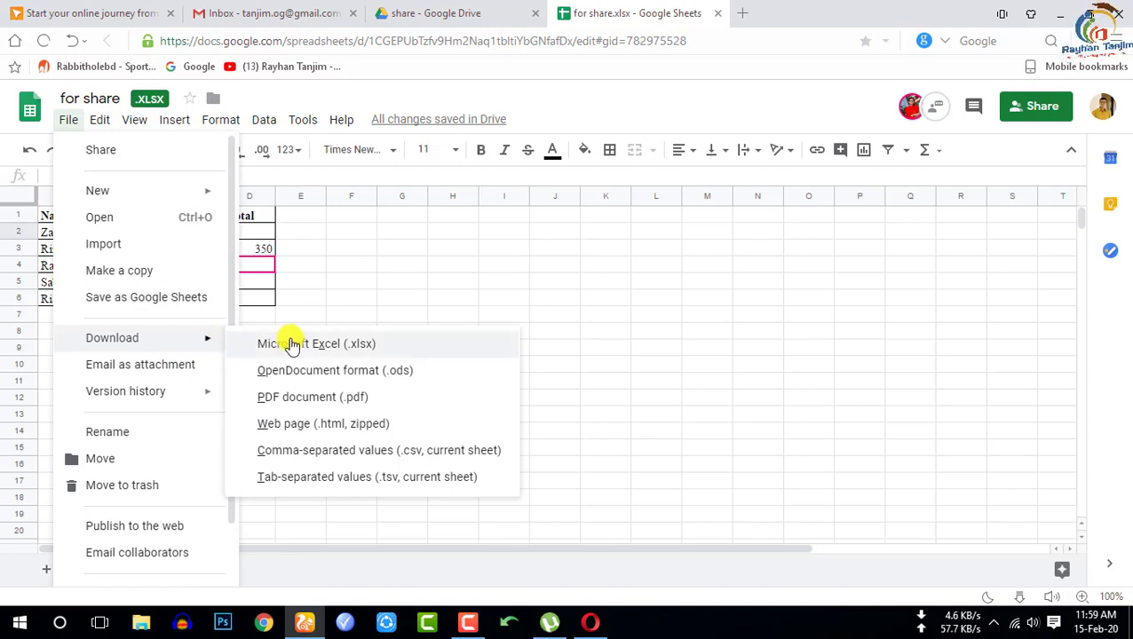
pyautogui.click(670, 267)
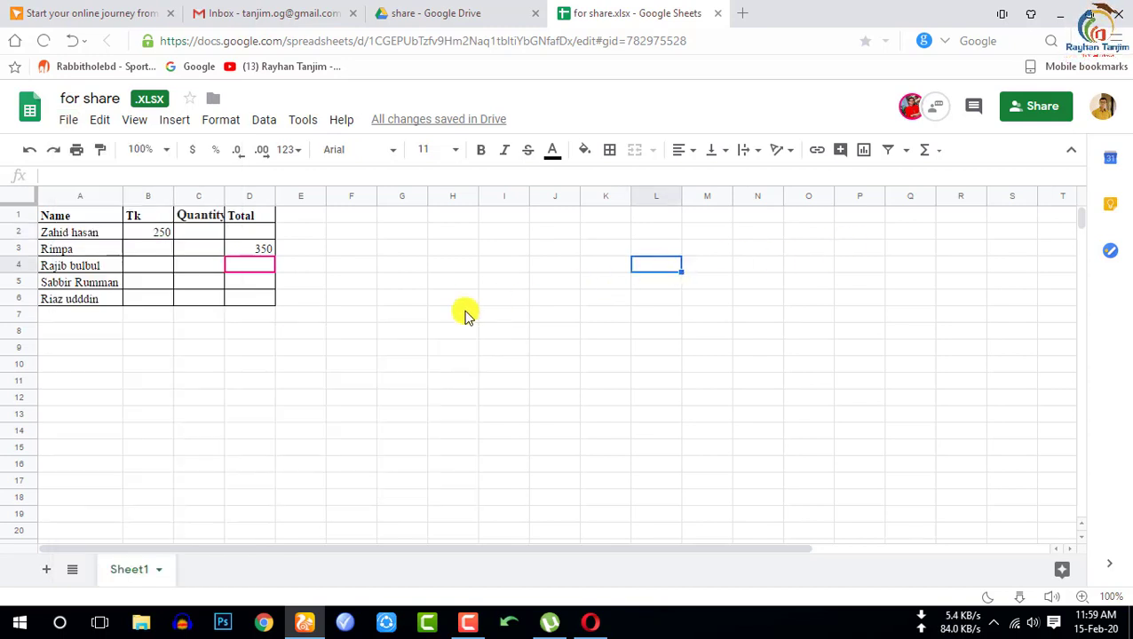